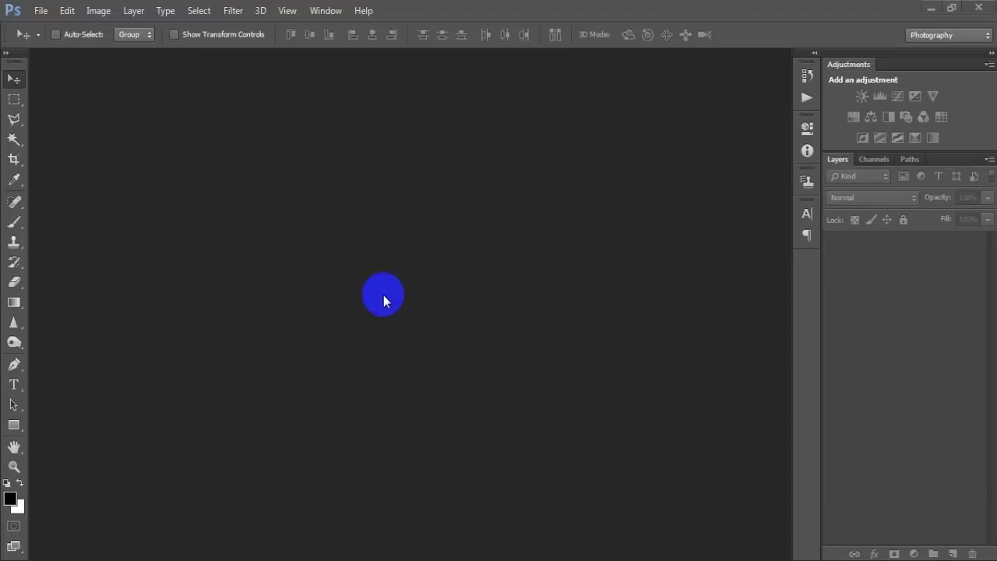
- Create a white 1280 × 720 px document at 300 ppi and dock it as a tab
{"action": "left_click", "coordinate": [41, 11]}
{"action": "left_click", "coordinate": [81, 28]}
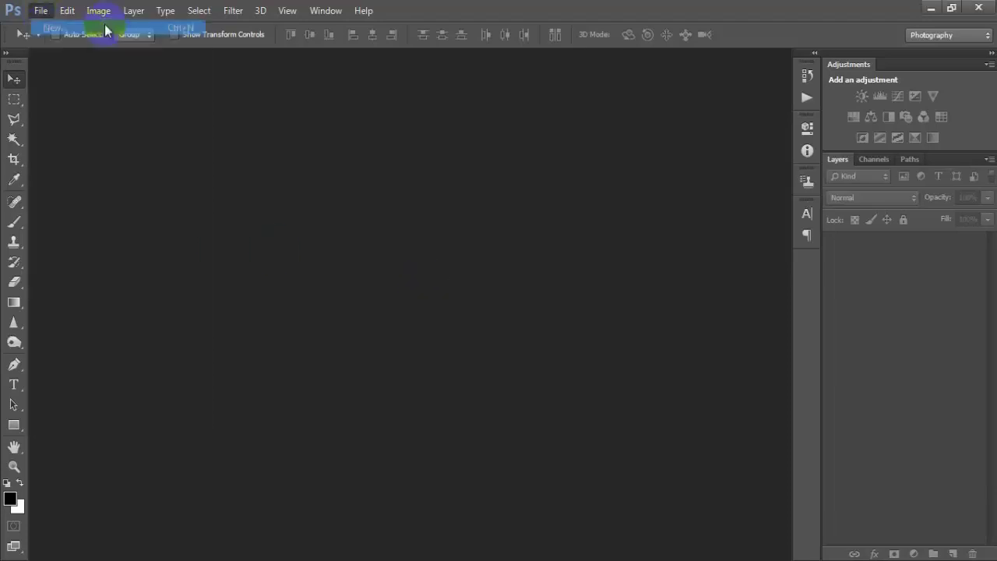
{"action": "left_click", "coordinate": [232, 166]}
{"action": "left_click", "coordinate": [263, 191]}
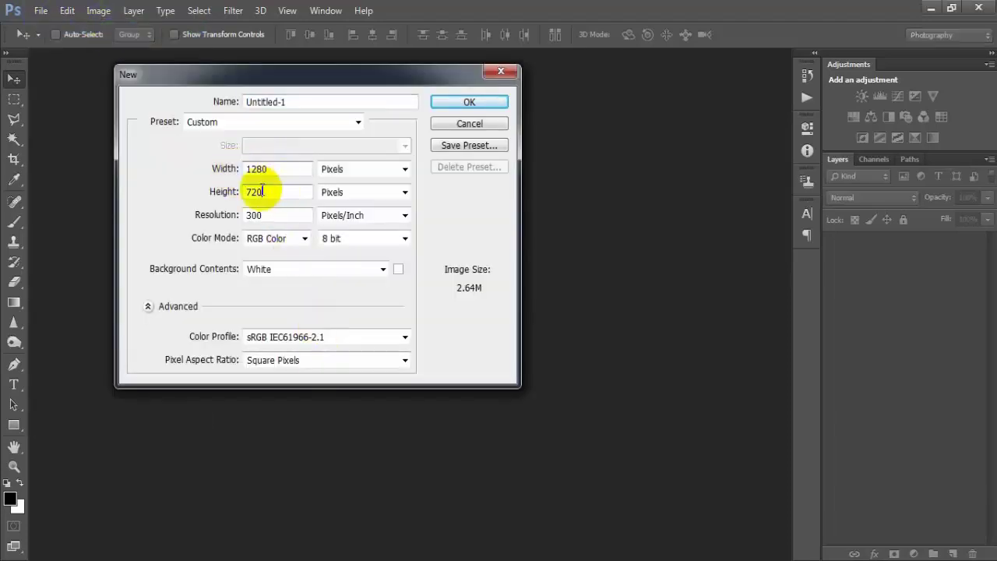
{"action": "left_click", "coordinate": [442, 105]}
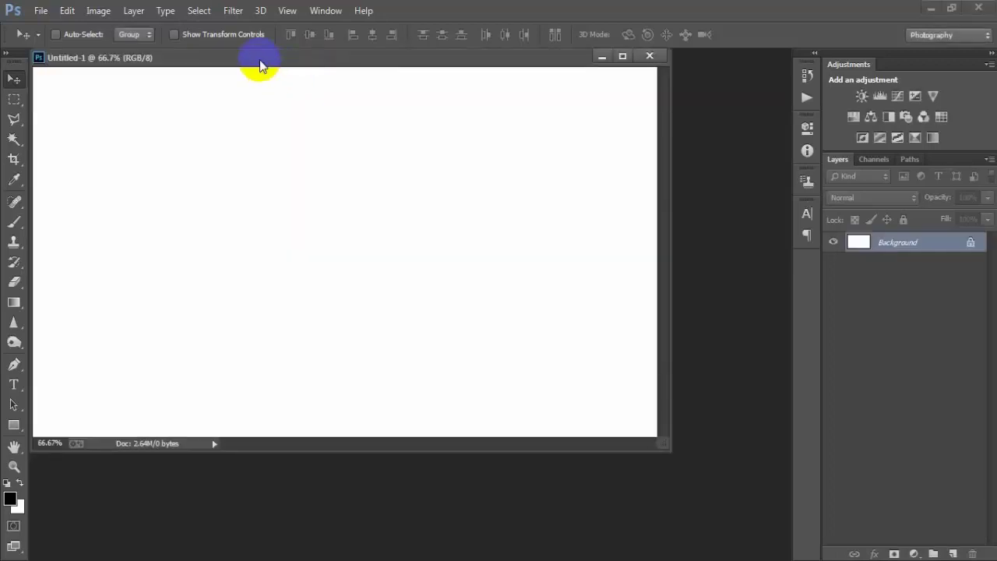
{"action": "mouse_move", "coordinate": [258, 58]}
{"action": "left_mouse_down"}
{"action": "mouse_move", "coordinate": [309, 64]}
{"action": "mouse_move", "coordinate": [309, 51]}
{"action": "left_mouse_up"}
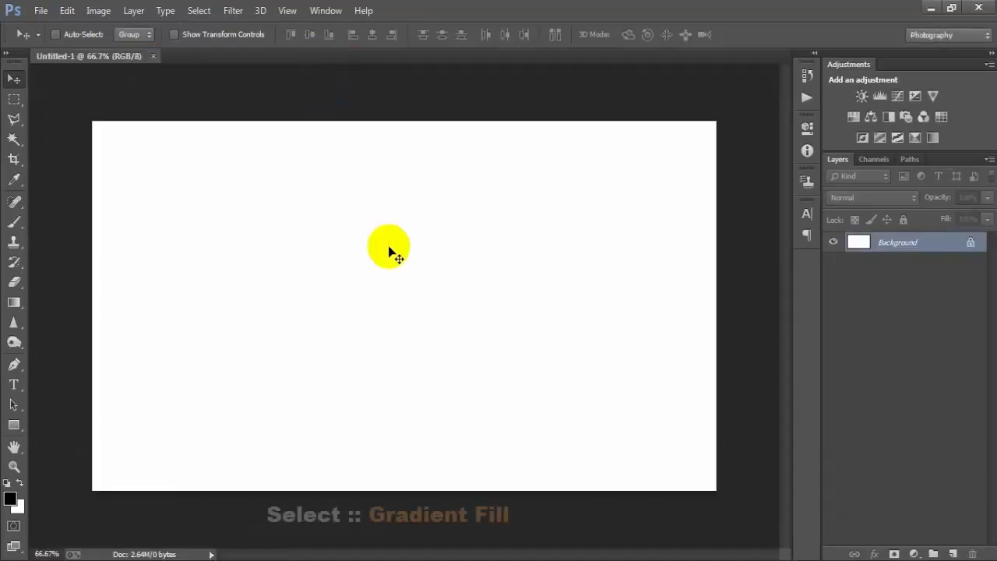
- Add a Gradient Fill layer set to Radial, Reverse checked, at 327% scale
{"action": "left_click", "coordinate": [916, 553]}
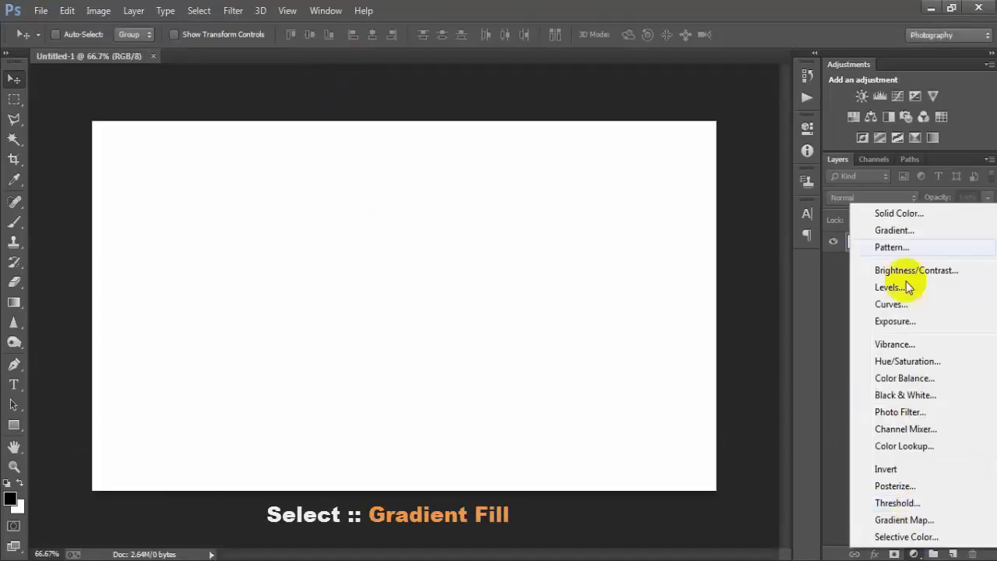
{"action": "left_click", "coordinate": [904, 227]}
{"action": "left_click", "coordinate": [485, 110]}
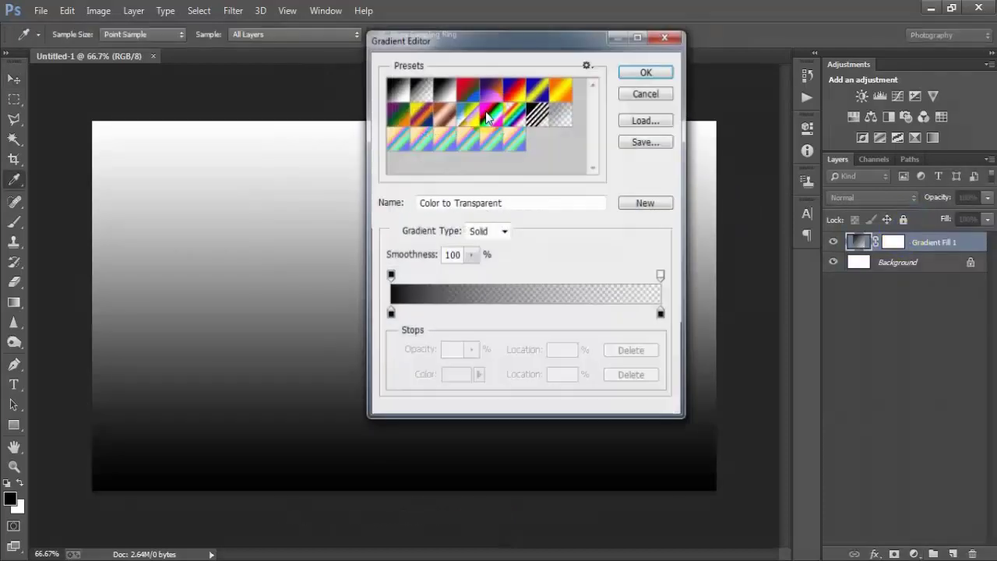
{"action": "left_click", "coordinate": [647, 71]}
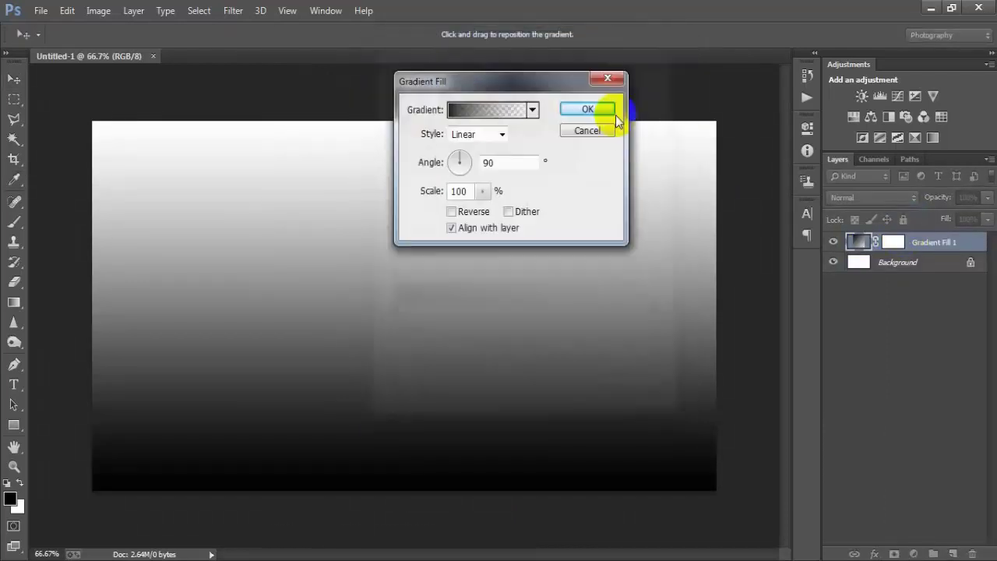
{"action": "left_click", "coordinate": [500, 134]}
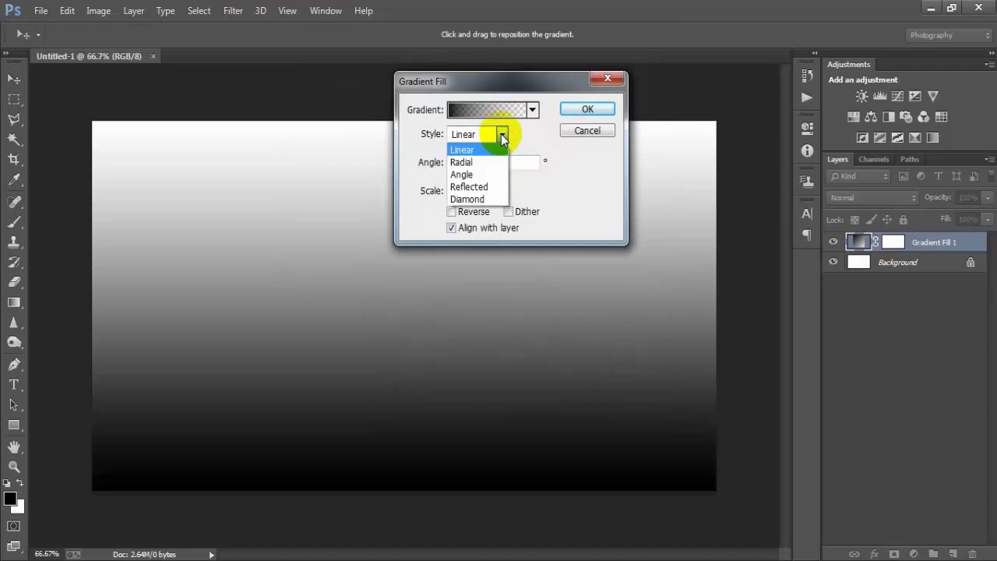
{"action": "left_click", "coordinate": [469, 161]}
{"action": "left_click", "coordinate": [451, 212]}
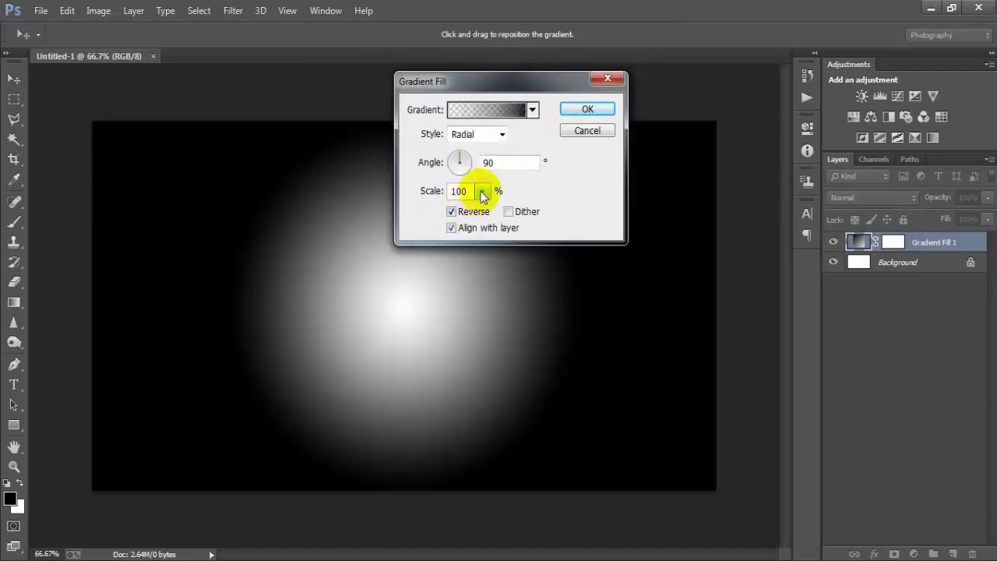
{"action": "left_click_drag", "start_coordinate": [481, 192], "coordinate": [502, 212]}
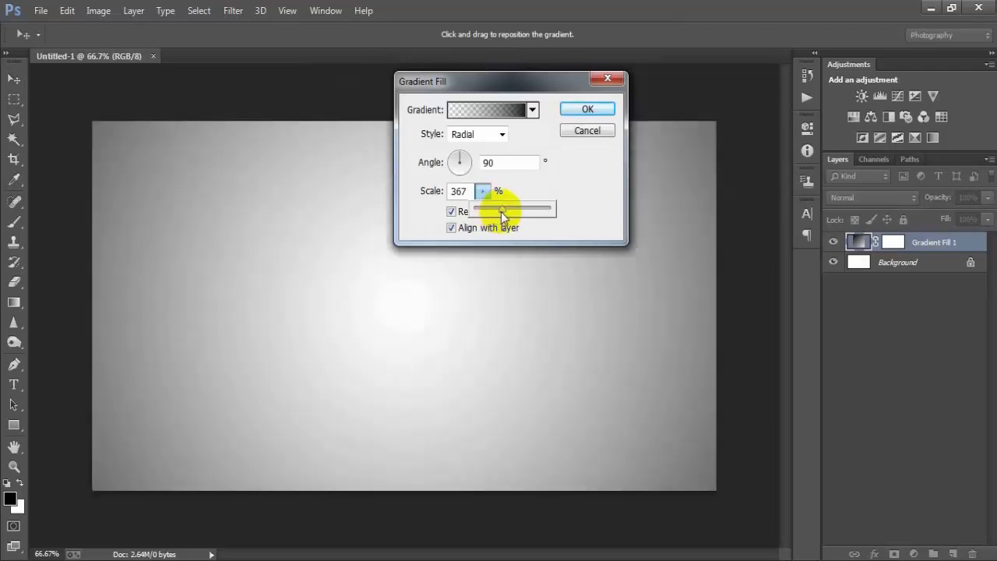
{"action": "left_click_drag", "start_coordinate": [500, 211], "coordinate": [500, 211]}
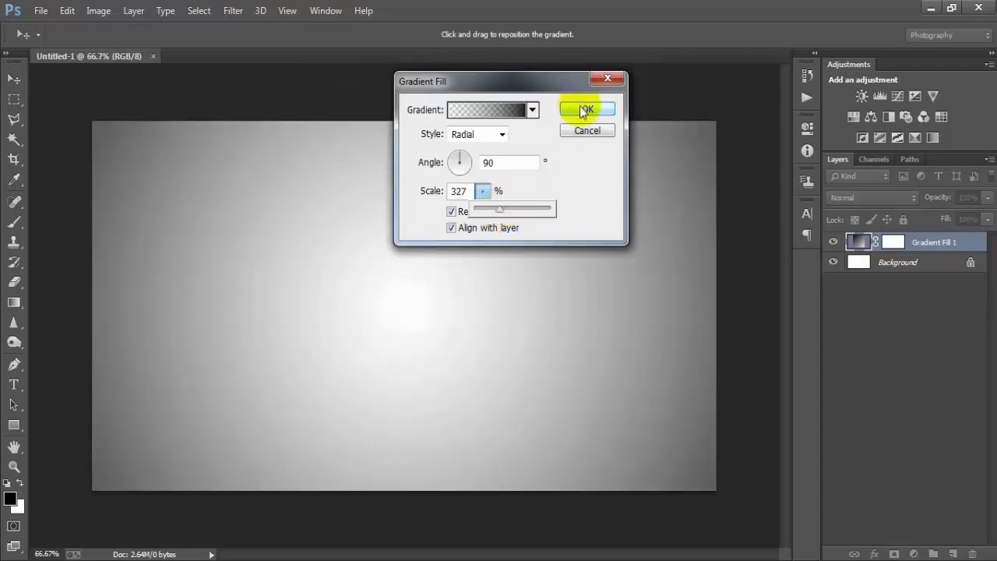
{"action": "left_click", "coordinate": [587, 110]}
- Place the black splash image 0000 (4) as a linked layer, shrink it to about 21%, and nudge it up
{"action": "left_click", "coordinate": [40, 10]}
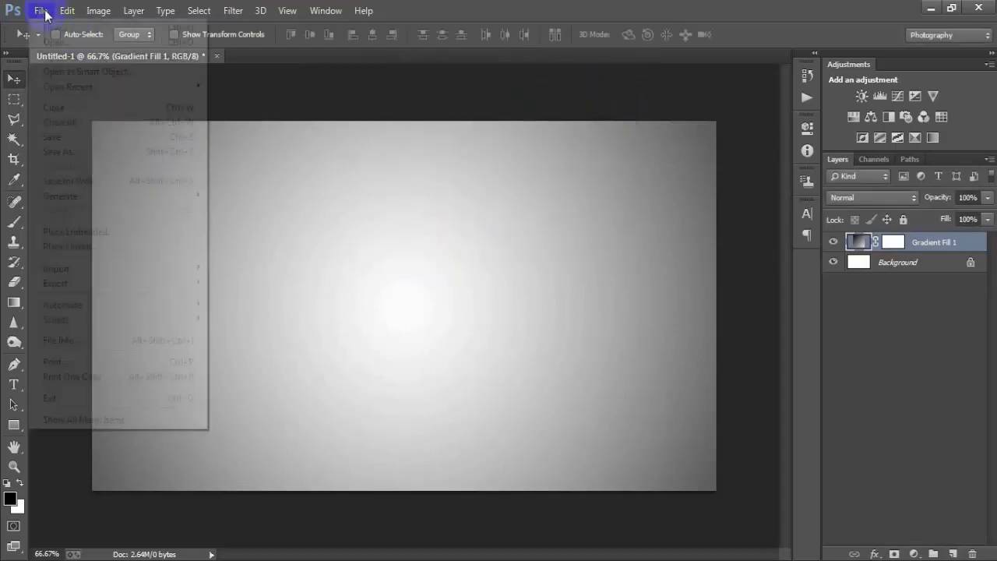
{"action": "left_click", "coordinate": [95, 246]}
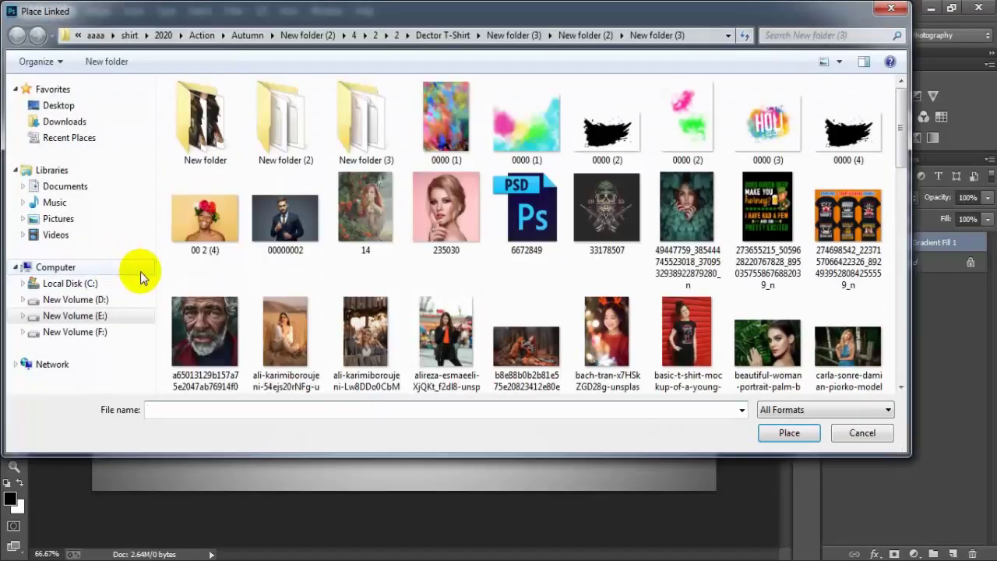
{"action": "left_click", "coordinate": [862, 138]}
{"action": "left_click", "coordinate": [810, 430]}
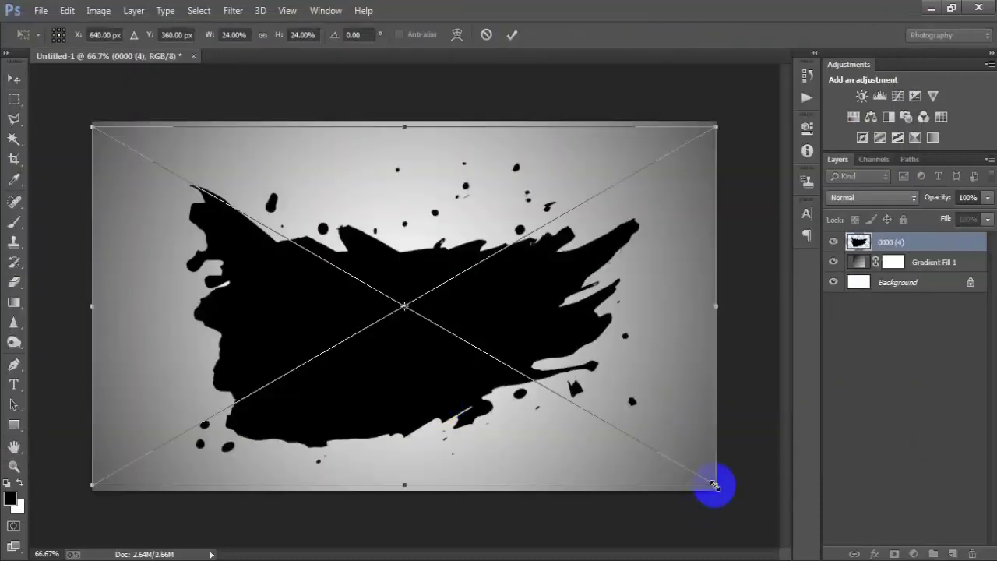
{"action": "left_click_drag", "start_coordinate": [714, 485], "coordinate": [669, 460]}
{"action": "left_click", "coordinate": [512, 34]}
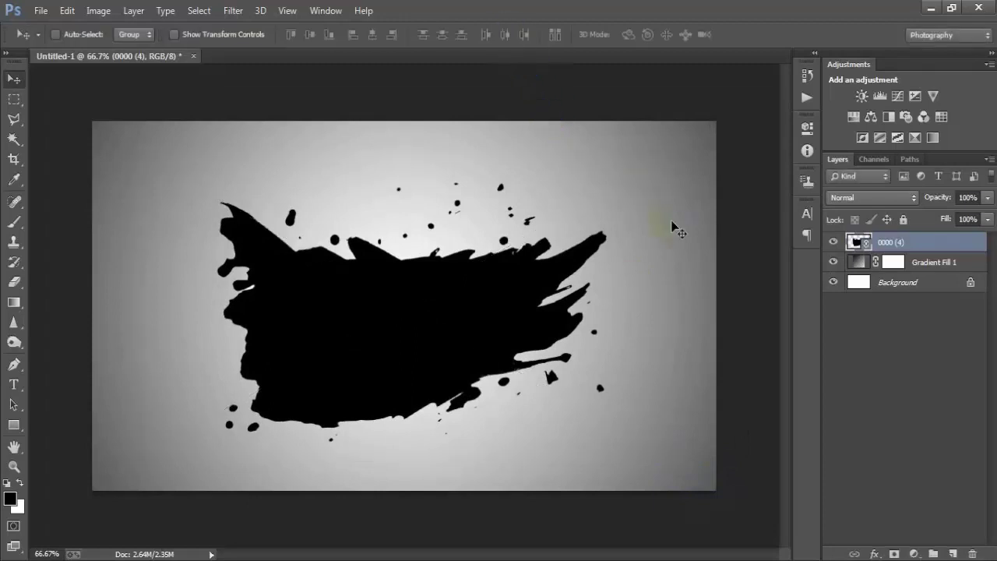
{"action": "key", "text": "Up"}
{"action": "key", "text": "Up"}
{"action": "key", "text": "Up"}
{"action": "key", "text": "Up"}
{"action": "key", "text": "Up"}
{"action": "key", "text": "Up"}
{"action": "key", "text": "Up"}
{"action": "key", "text": "Up"}
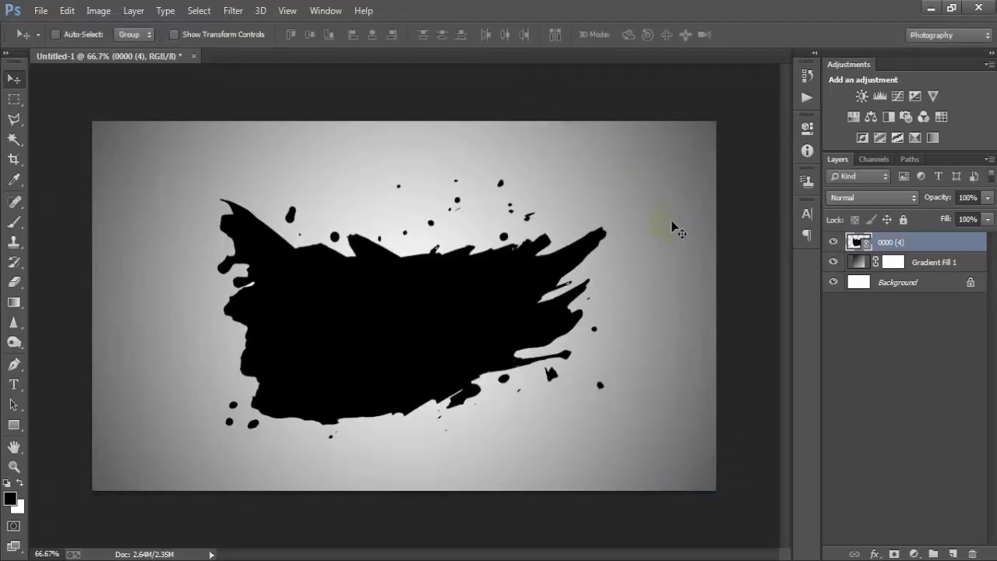
{"action": "key", "text": "Up"}
{"action": "key", "text": "Up"}
{"action": "key", "text": "Up"}
{"action": "key", "text": "Up"}
{"action": "key", "text": "Up"}
{"action": "key", "text": "Up"}
{"action": "key", "text": "Up"}
{"action": "key", "text": "Up"}
{"action": "key", "text": "Up"}
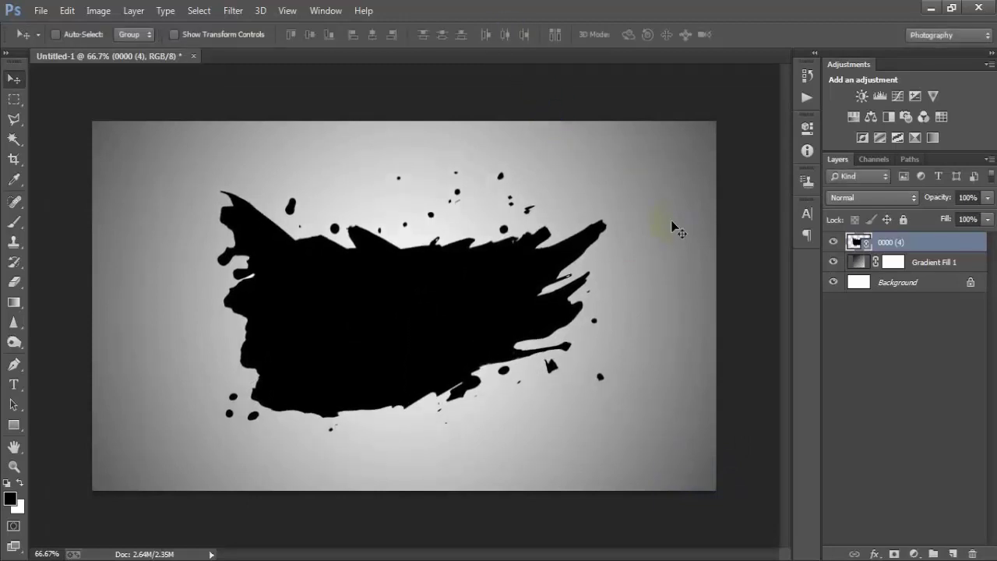
{"action": "key", "text": "Up"}
{"action": "key", "text": "Up"}
{"action": "key", "text": "Up"}
{"action": "key", "text": "Up"}
{"action": "key", "text": "Up"}
{"action": "key", "text": "Up"}
- Centre the splash horizontally on the canvas, rasterize it, and nudge it slightly right
{"action": "left_click", "coordinate": [943, 282]}
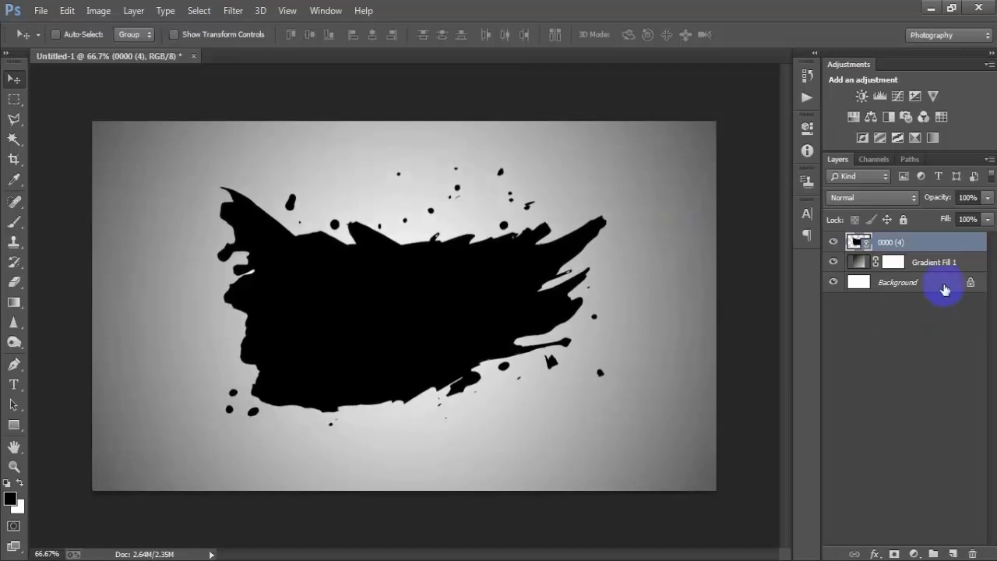
{"action": "left_click", "coordinate": [373, 34]}
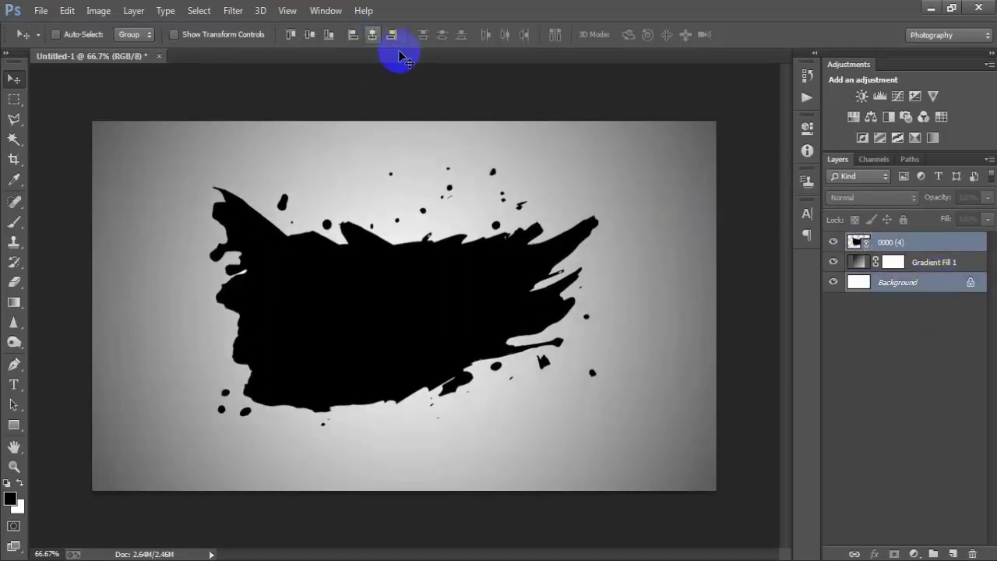
{"action": "left_click", "coordinate": [944, 252]}
{"action": "right_click", "coordinate": [944, 252]}
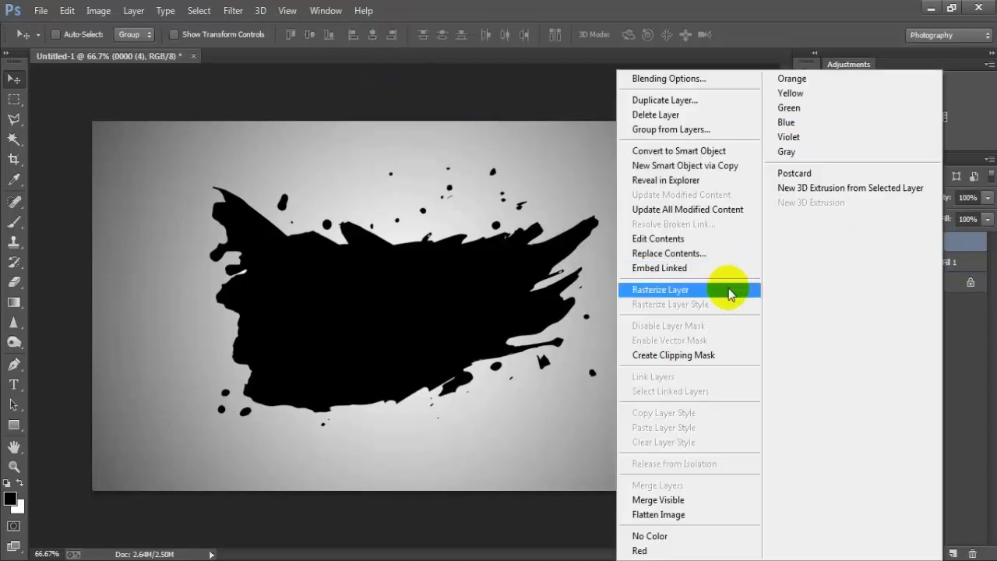
{"action": "left_click", "coordinate": [730, 292]}
{"action": "key", "text": "Right"}
{"action": "key", "text": "Right"}
{"action": "key", "text": "Right"}
{"action": "key", "text": "Right"}
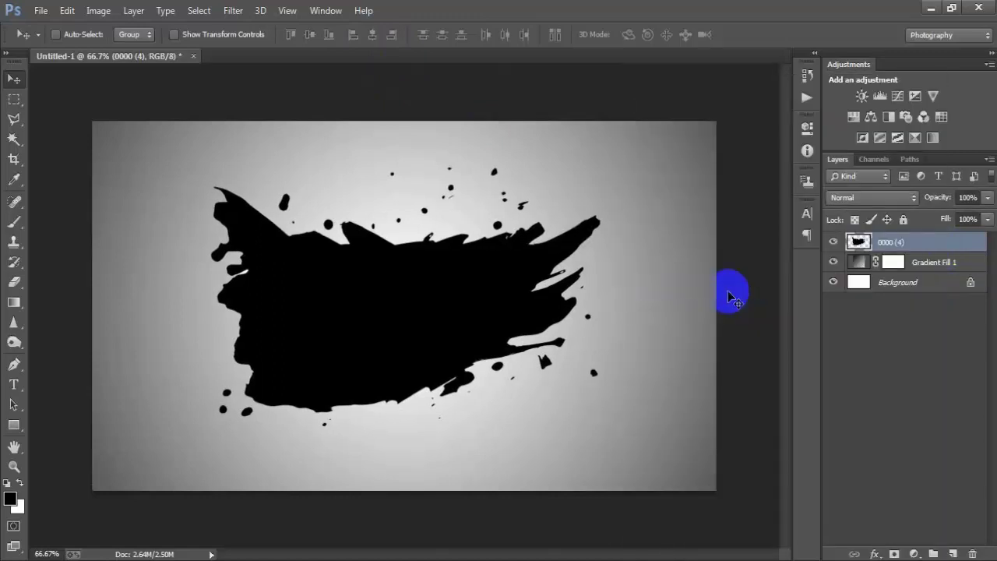
{"action": "key", "text": "Right"}
{"action": "key", "text": "Right"}
{"action": "key", "text": "Right"}
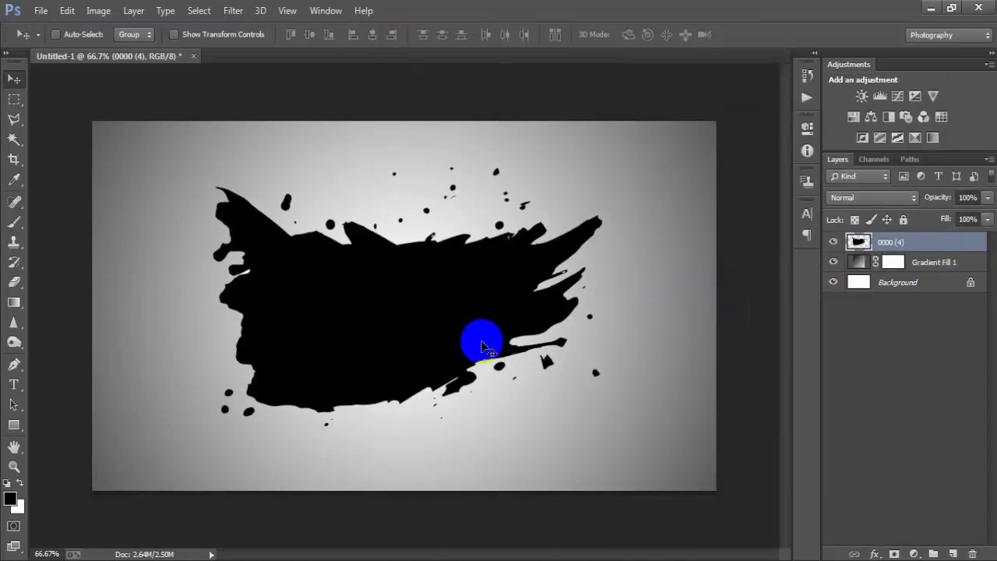
{"action": "key", "text": "Right"}
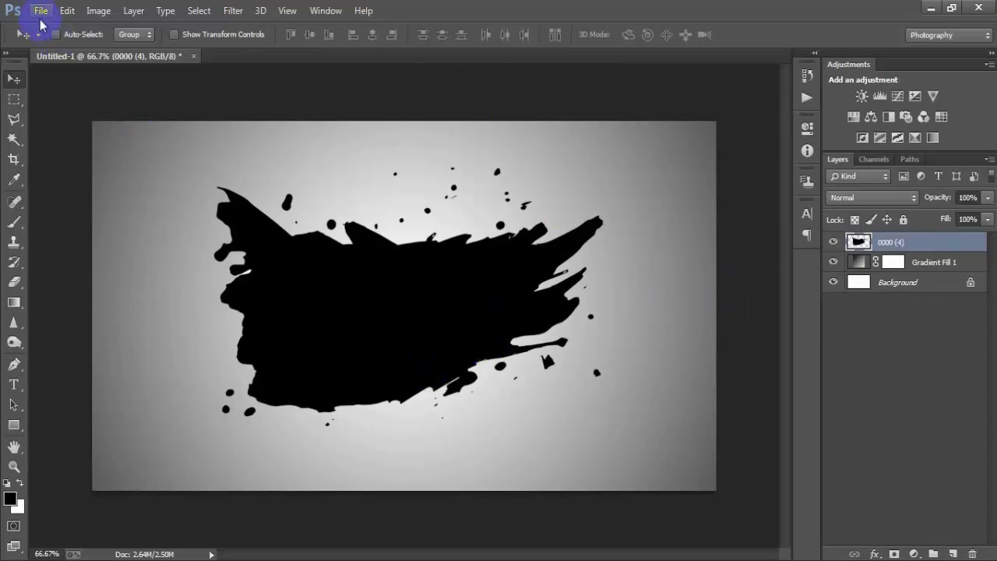
- Place the linked colourful paint image HiCbUPc over the black splash
{"action": "left_click", "coordinate": [41, 11]}
{"action": "left_click", "coordinate": [88, 184]}
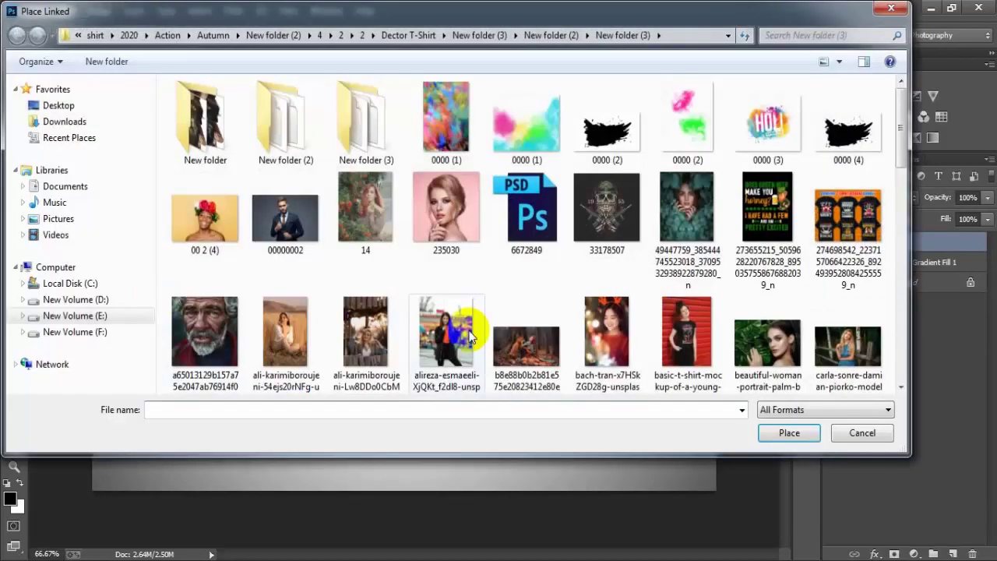
{"action": "left_click", "coordinate": [526, 347]}
{"action": "scroll", "coordinate": [530, 343], "scroll_direction": "down", "scroll_amount": 3}
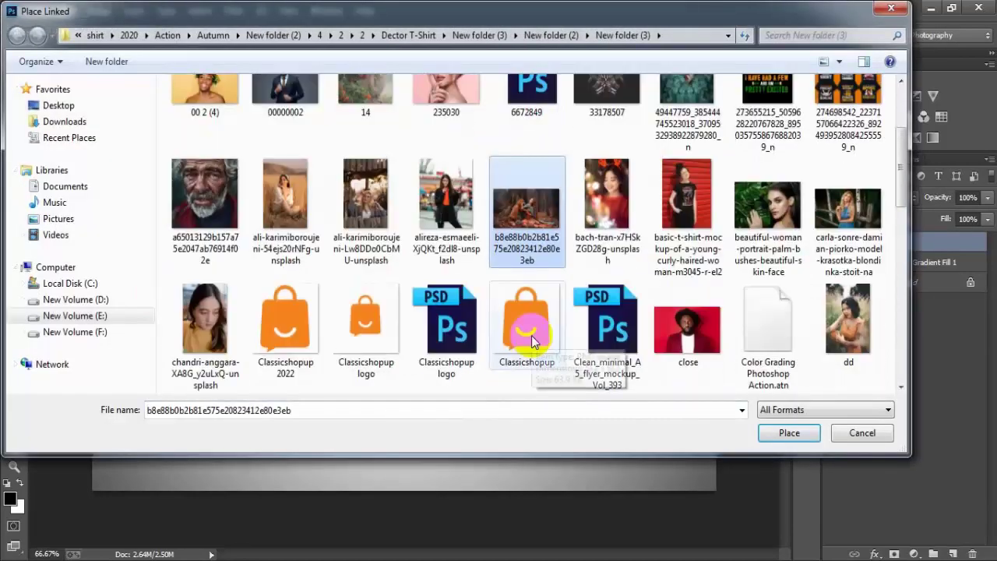
{"action": "scroll", "coordinate": [412, 278], "scroll_direction": "down", "scroll_amount": 6}
{"action": "scroll", "coordinate": [296, 285], "scroll_direction": "down", "scroll_amount": 3}
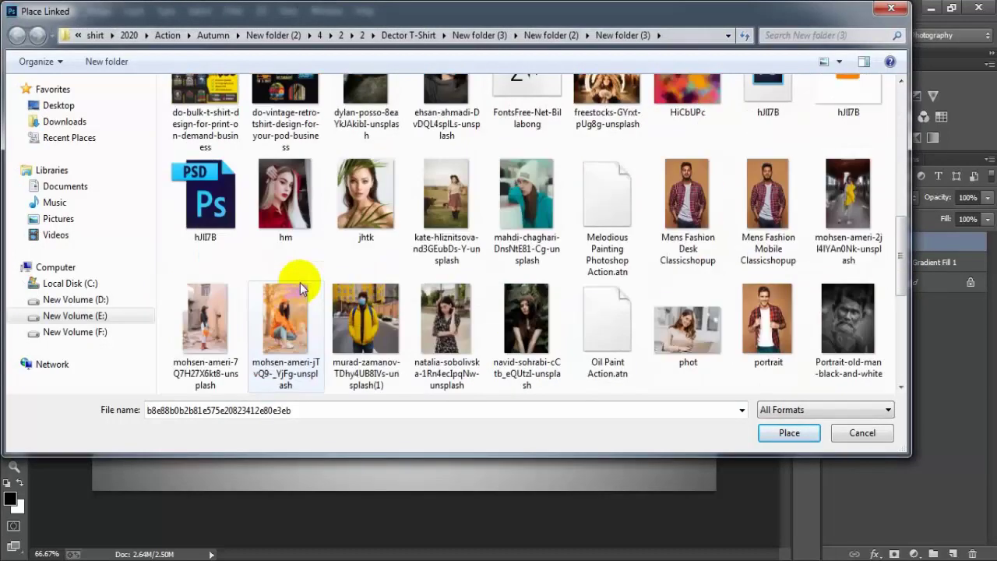
{"action": "scroll", "coordinate": [302, 288], "scroll_direction": "down", "scroll_amount": 3}
{"action": "scroll", "coordinate": [304, 289], "scroll_direction": "down", "scroll_amount": 3}
{"action": "scroll", "coordinate": [312, 292], "scroll_direction": "down", "scroll_amount": 3}
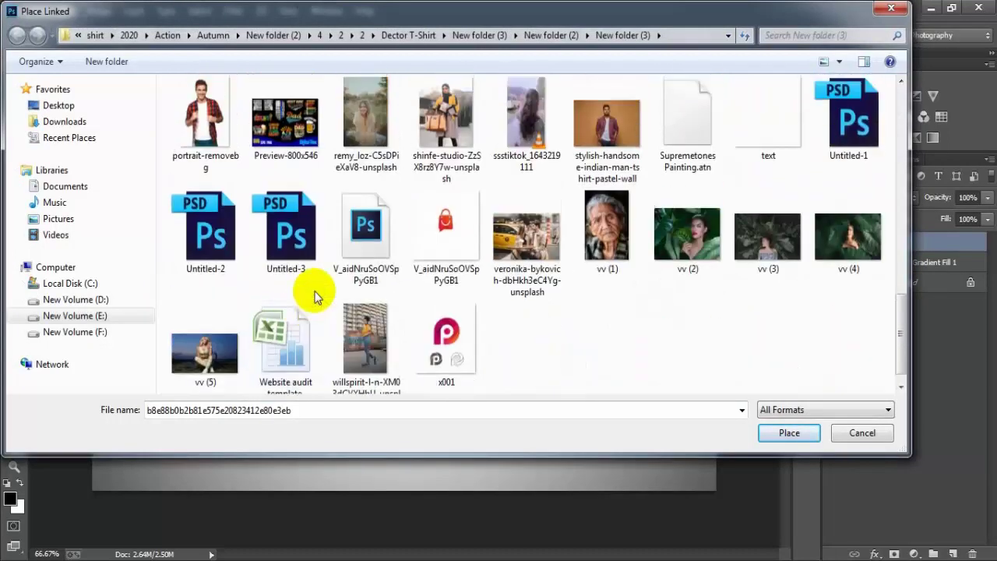
{"action": "scroll", "coordinate": [313, 292], "scroll_direction": "up", "scroll_amount": 3}
{"action": "scroll", "coordinate": [311, 289], "scroll_direction": "up", "scroll_amount": 6}
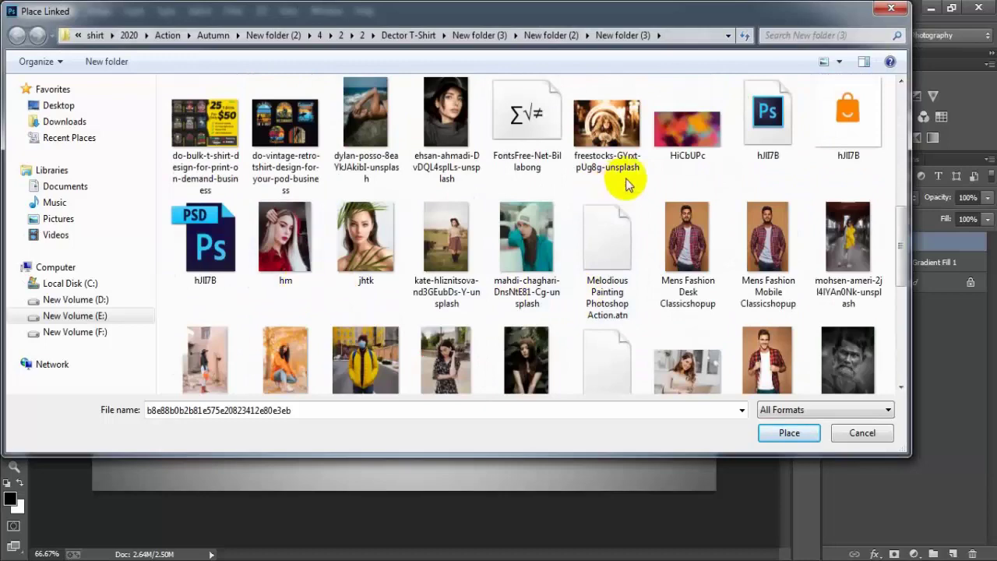
{"action": "left_click", "coordinate": [687, 129]}
{"action": "left_click", "coordinate": [789, 432]}
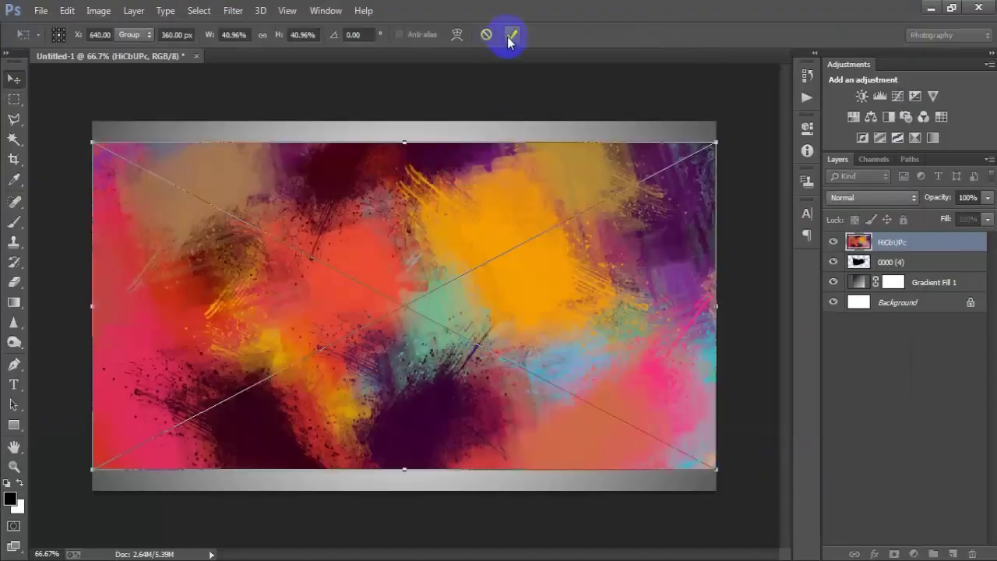
- Commit the placed HiCbUPc image and rasterize its layer
{"action": "left_click", "coordinate": [510, 35]}
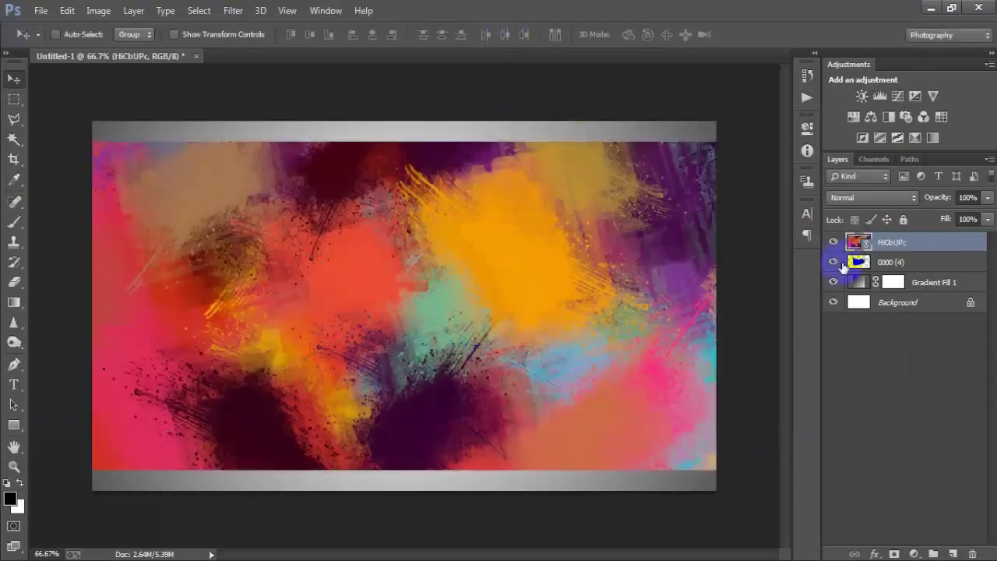
{"action": "right_click", "coordinate": [922, 248]}
{"action": "left_click", "coordinate": [637, 286]}
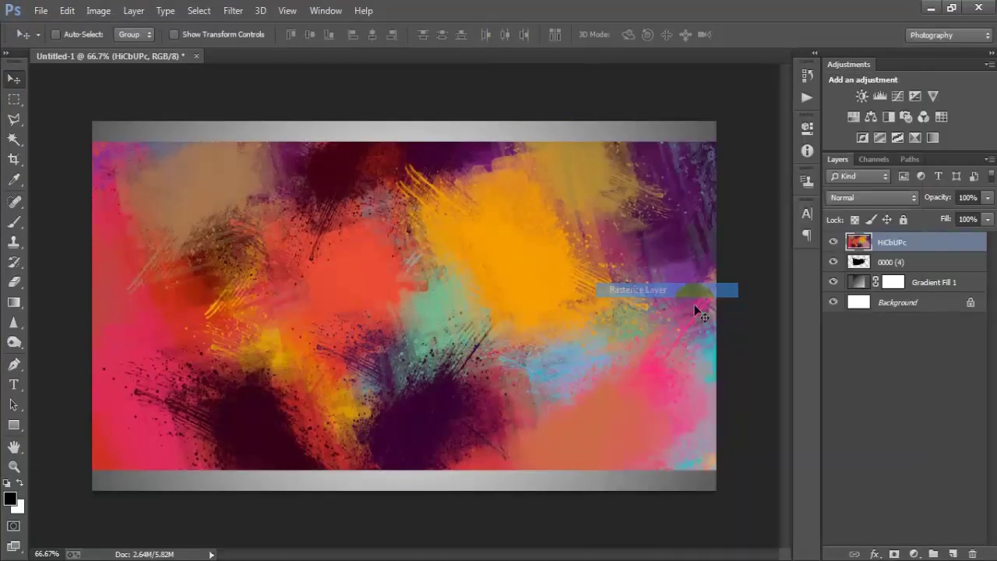
{"action": "left_click", "coordinate": [832, 242]}
{"action": "left_click", "coordinate": [832, 243]}
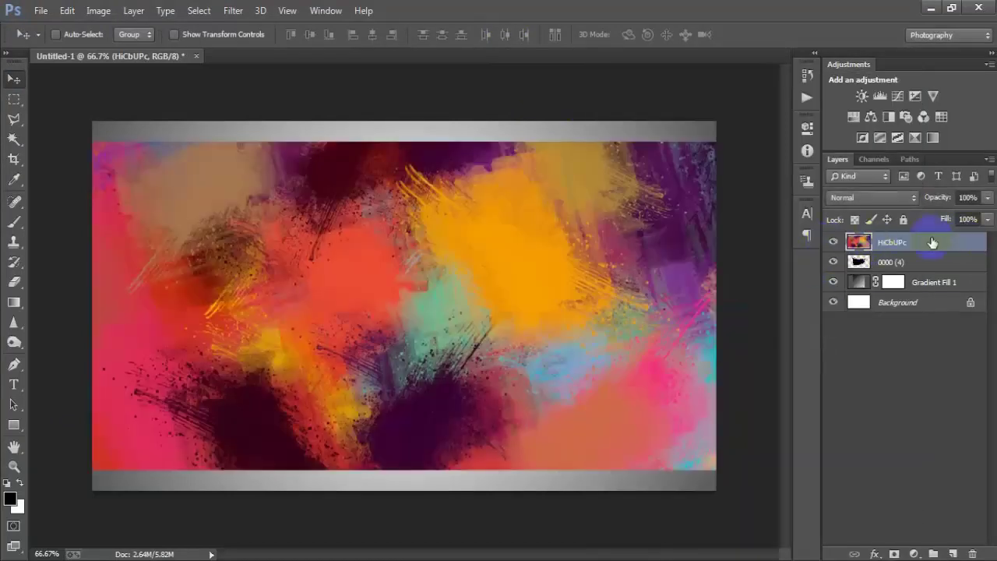
- Clip HiCbUPc to the 0000 (4) splash and merge both layers with Ctrl+E
{"action": "right_click", "coordinate": [941, 243]}
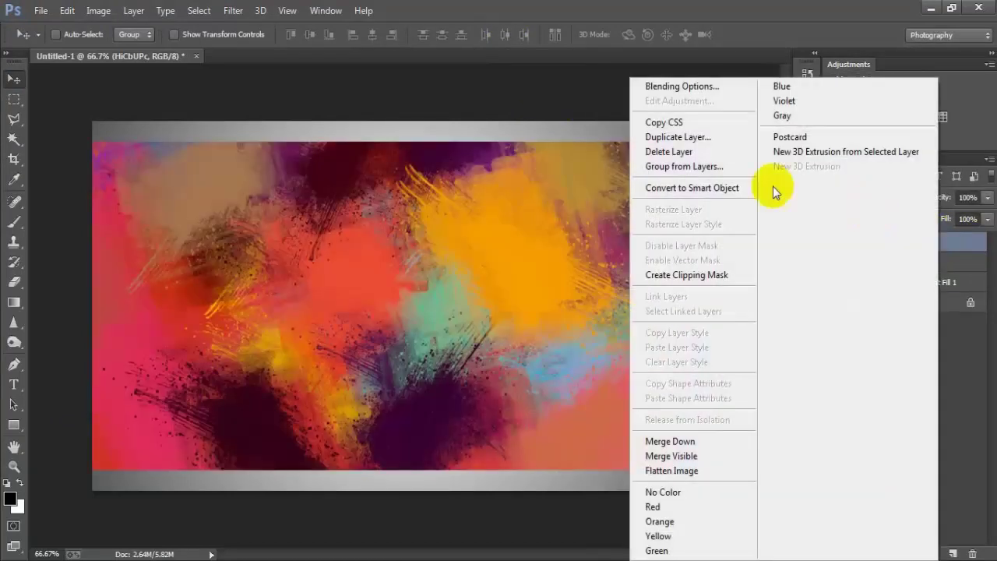
{"action": "left_click", "coordinate": [690, 272]}
{"action": "left_click", "coordinate": [833, 242]}
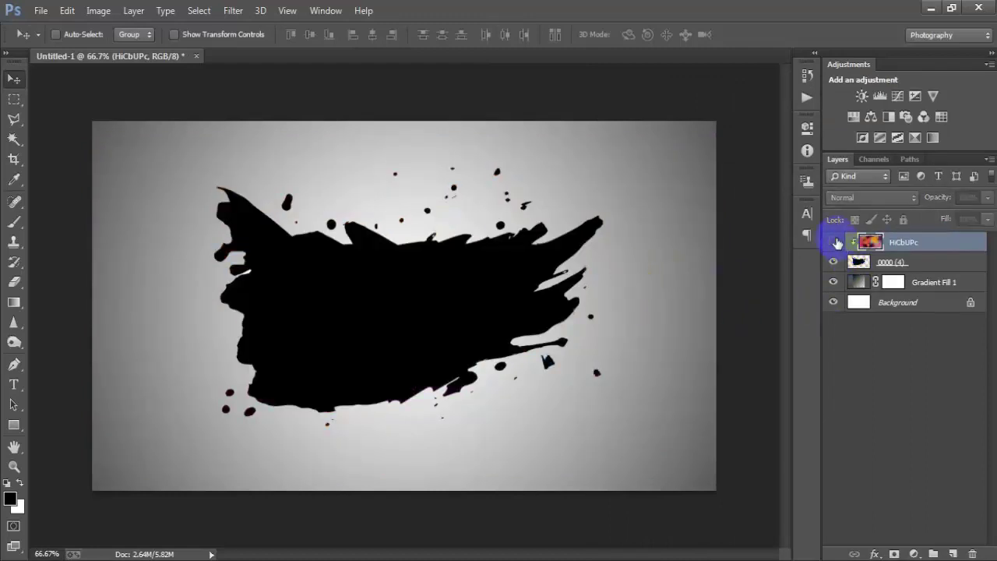
{"action": "left_click", "coordinate": [833, 243]}
{"action": "left_click", "coordinate": [833, 262]}
{"action": "left_click", "coordinate": [833, 261]}
{"action": "left_click", "coordinate": [893, 263], "text": "shift"}
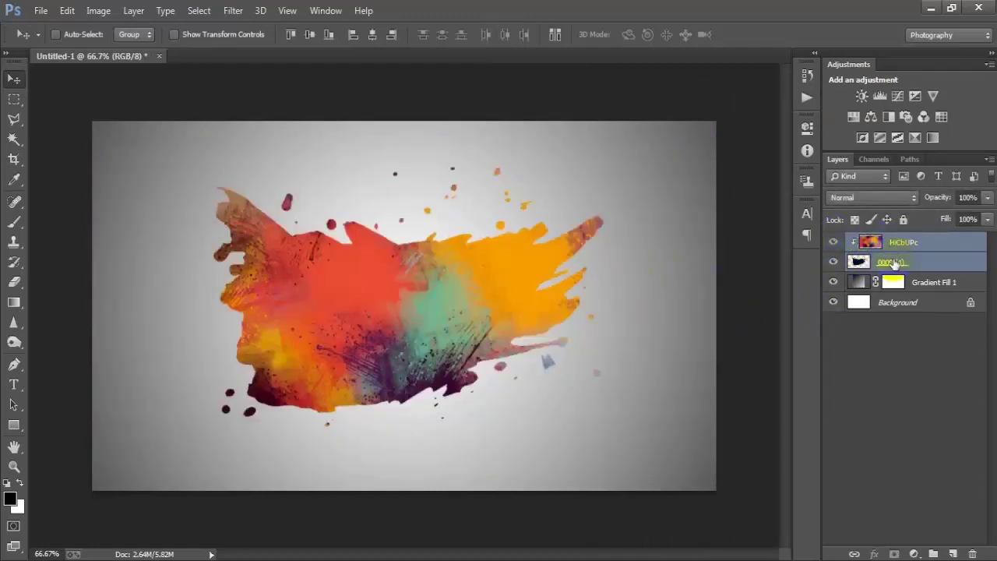
{"action": "key", "text": "ctrl+e"}
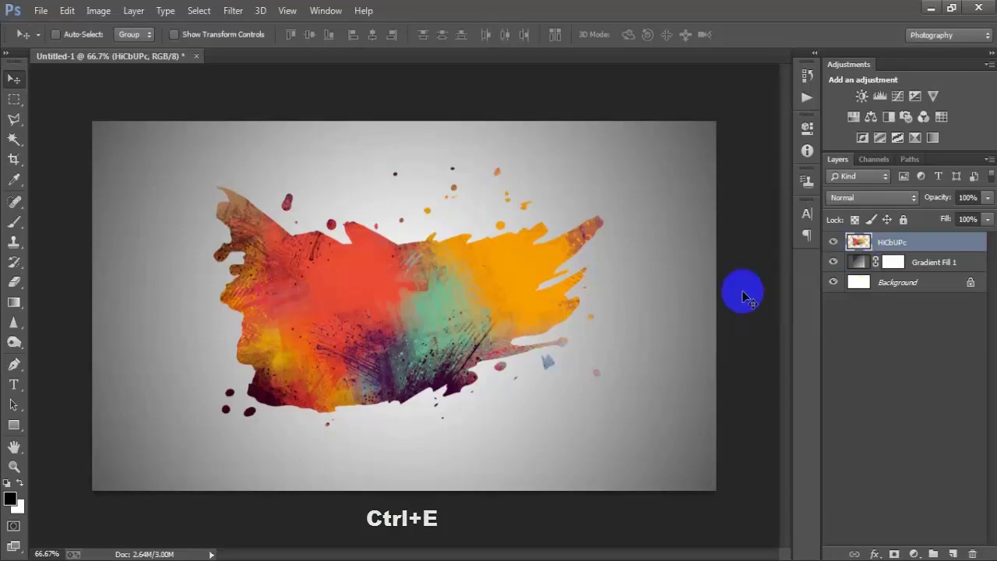
{"action": "left_click", "coordinate": [43, 10]}
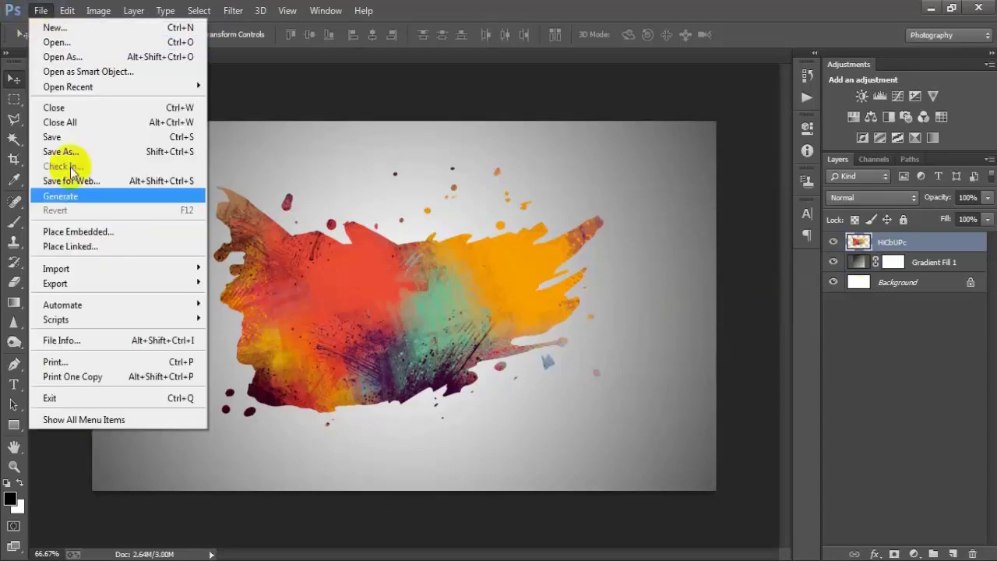
- Place the linked portrait-removebg photo of the smiling man above HiCbUPc
{"action": "left_click", "coordinate": [93, 246]}
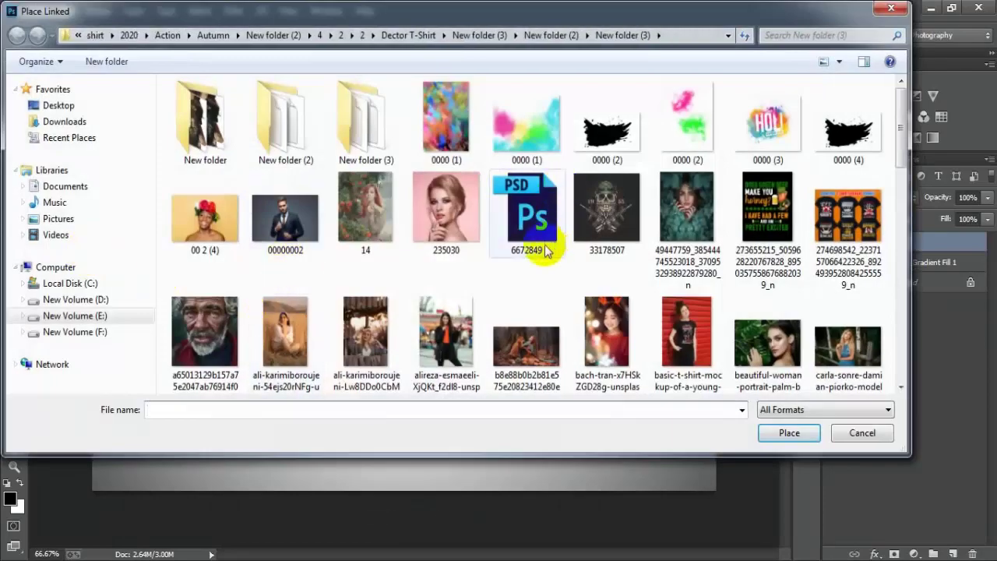
{"action": "left_click", "coordinate": [513, 343]}
{"action": "scroll", "coordinate": [342, 310], "scroll_direction": "down", "scroll_amount": 2}
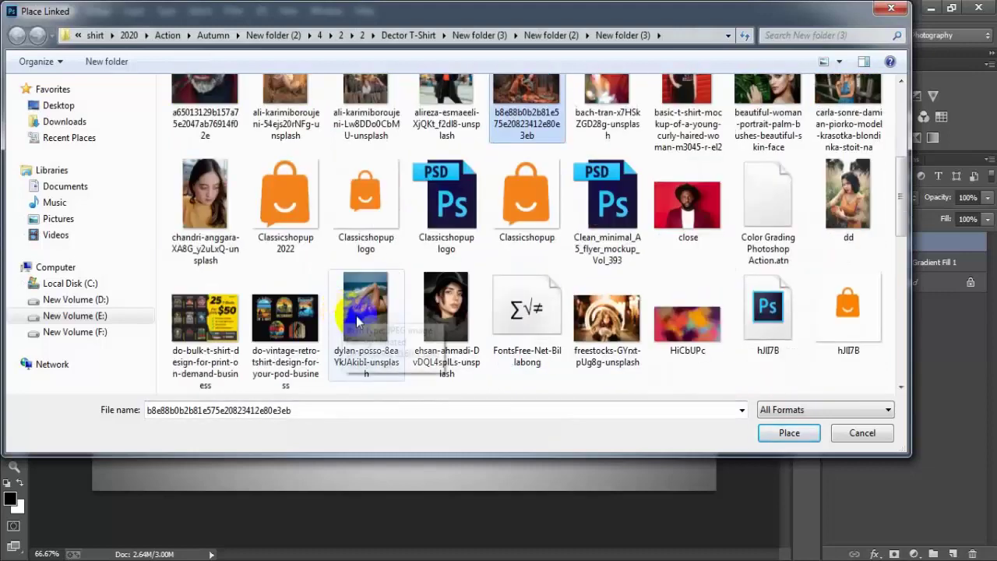
{"action": "scroll", "coordinate": [356, 316], "scroll_direction": "down", "scroll_amount": 2}
{"action": "scroll", "coordinate": [710, 356], "scroll_direction": "down", "scroll_amount": 2}
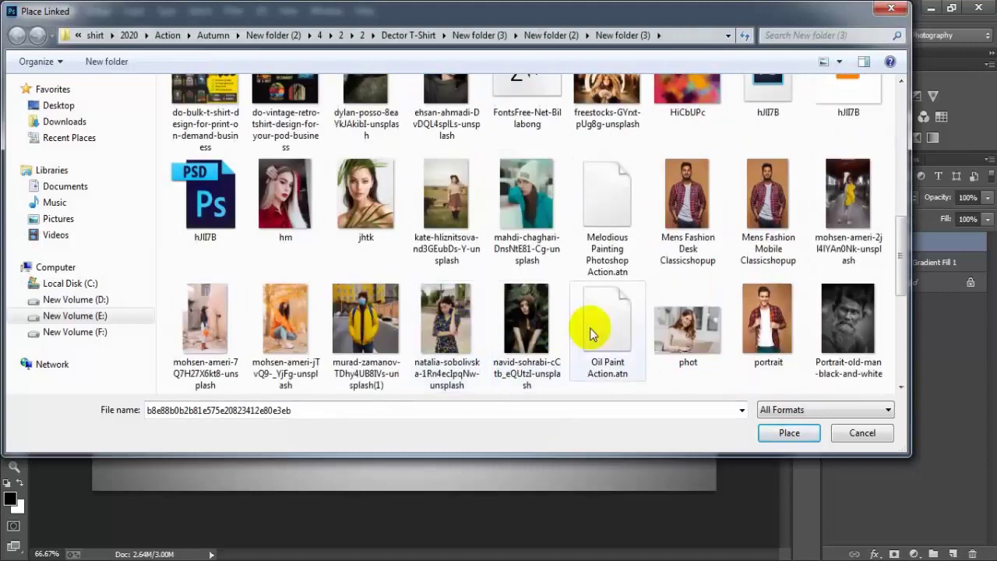
{"action": "scroll", "coordinate": [726, 328], "scroll_direction": "down", "scroll_amount": 2}
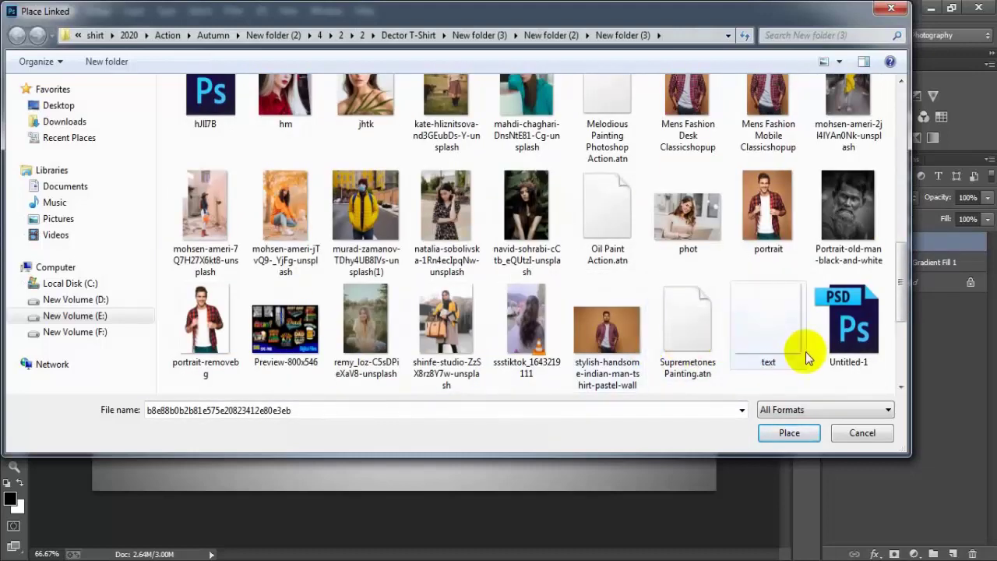
{"action": "left_click", "coordinate": [224, 318]}
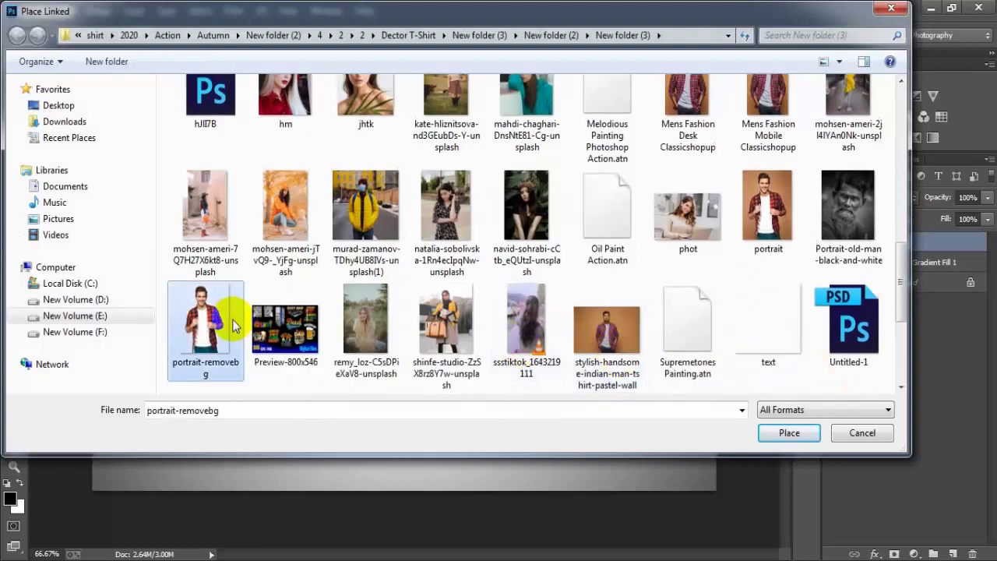
{"action": "left_click", "coordinate": [774, 432]}
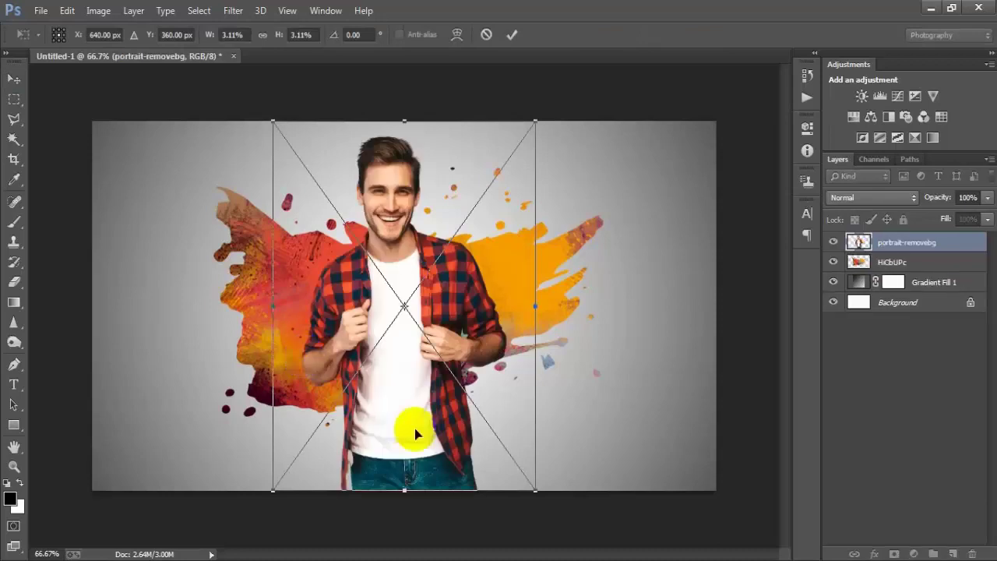
- Shrink the portrait and move it over the splash's left side
{"action": "left_click_drag", "start_coordinate": [530, 483], "coordinate": [508, 424]}
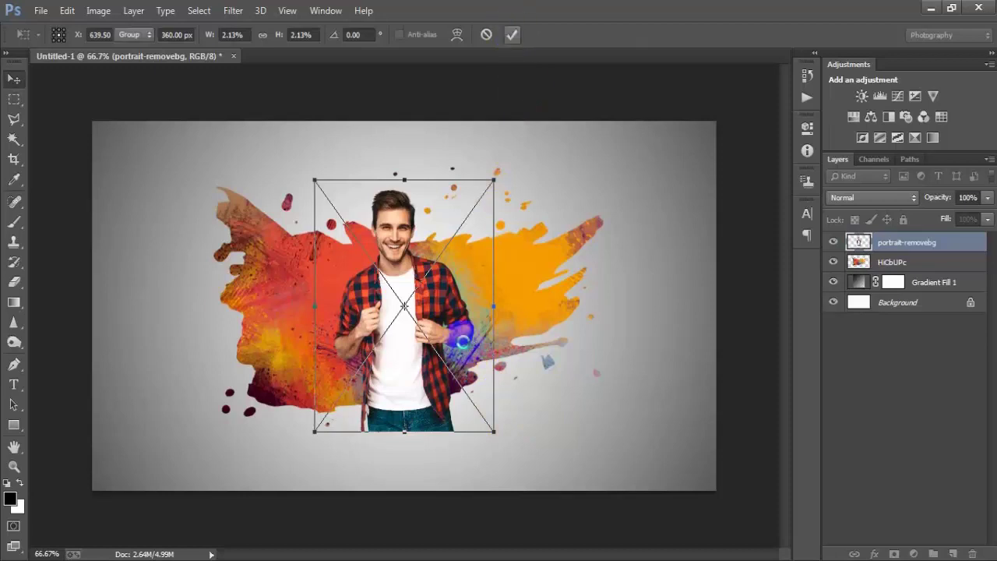
{"action": "double_click", "coordinate": [460, 335]}
{"action": "mouse_move", "coordinate": [445, 329]}
{"action": "left_mouse_down"}
{"action": "mouse_move", "coordinate": [366, 321]}
{"action": "mouse_move", "coordinate": [367, 297]}
{"action": "mouse_move", "coordinate": [369, 322]}
{"action": "left_mouse_up"}
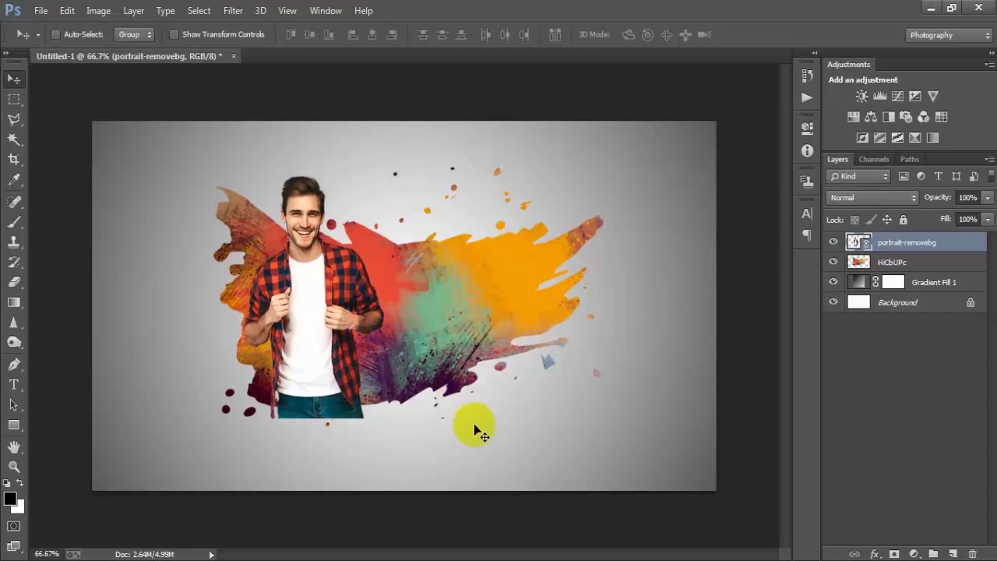
- Enlarge the portrait slightly to about 394 × 525 px and nudge it into position
{"action": "key", "text": "ctrl+t"}
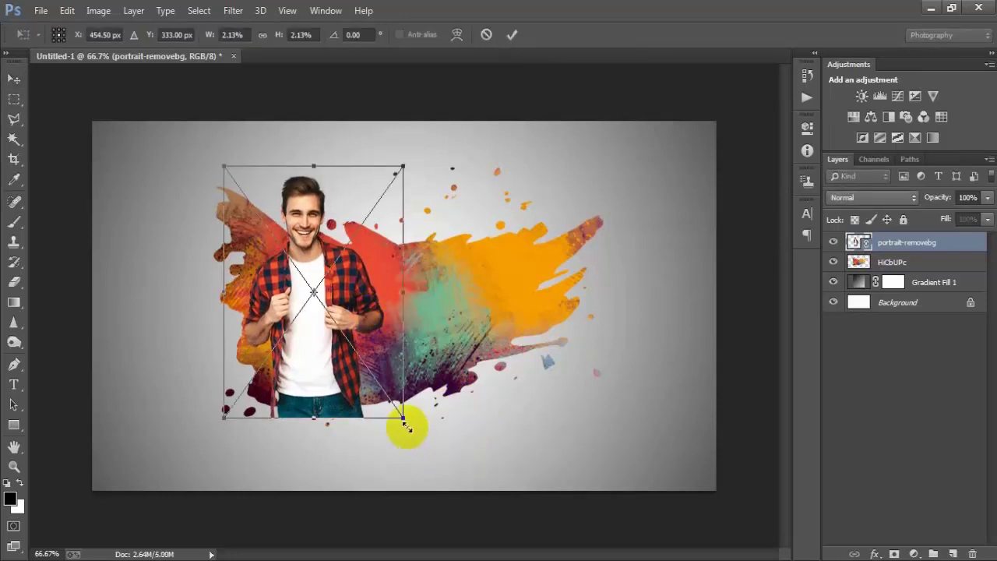
{"action": "left_click_drag", "start_coordinate": [402, 419], "coordinate": [409, 425]}
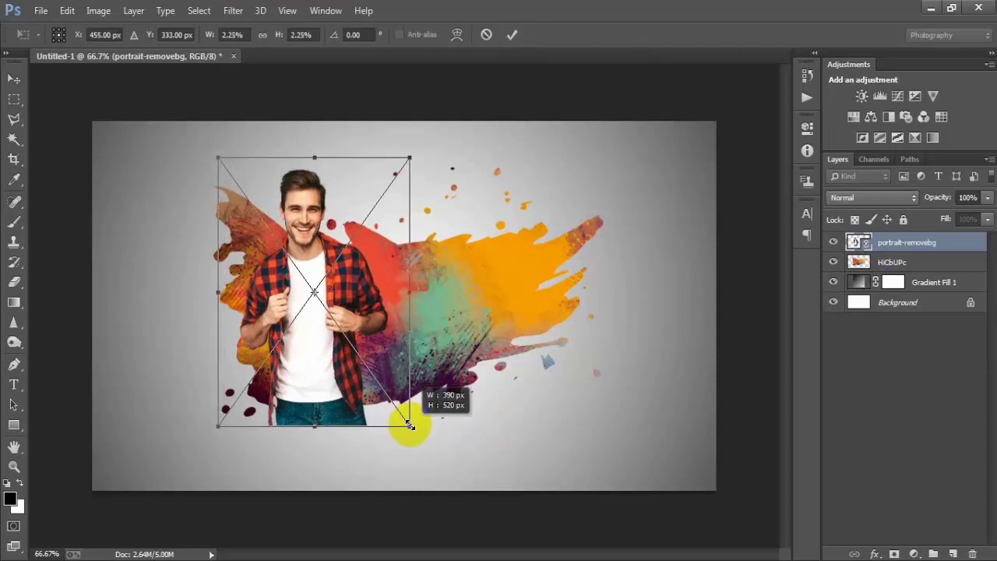
{"action": "left_click", "coordinate": [512, 35]}
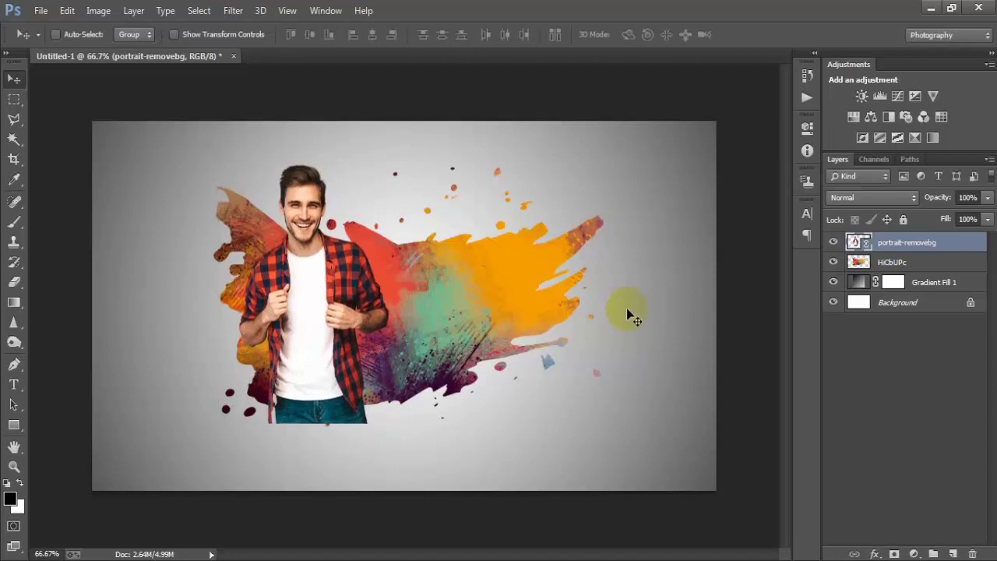
{"action": "key", "text": "Up"}
{"action": "key", "text": "Up"}
{"action": "key", "text": "Up"}
{"action": "key", "text": "Up"}
{"action": "key", "text": "Up"}
{"action": "key", "text": "Up"}
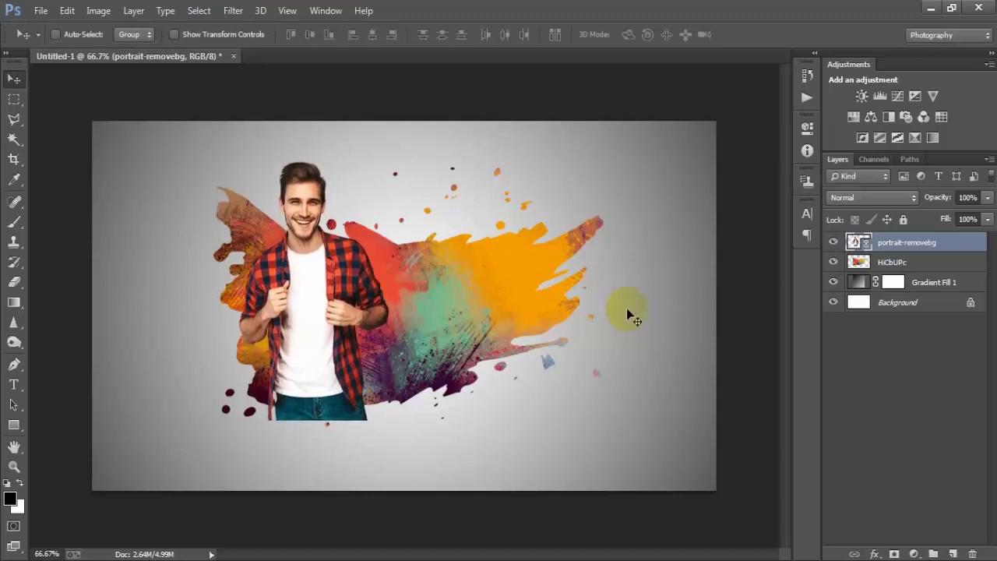
{"action": "key", "text": "Up"}
{"action": "key", "text": "Up"}
{"action": "key", "text": "Up"}
{"action": "key", "text": "Up"}
{"action": "key", "text": "Up"}
{"action": "key", "text": "Up"}
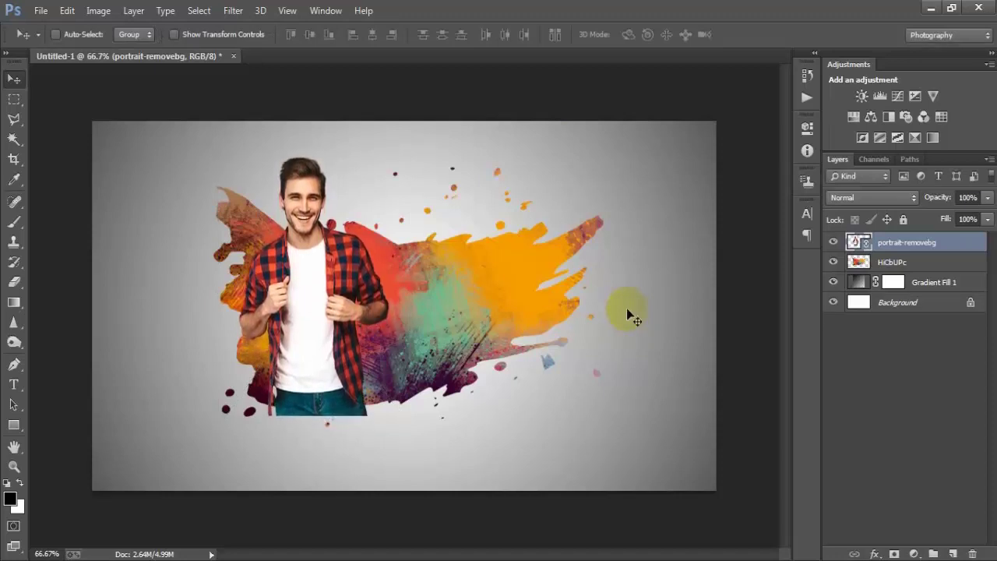
{"action": "key", "text": "Down"}
{"action": "key", "text": "Down"}
{"action": "key", "text": "Down"}
{"action": "key", "text": "Down"}
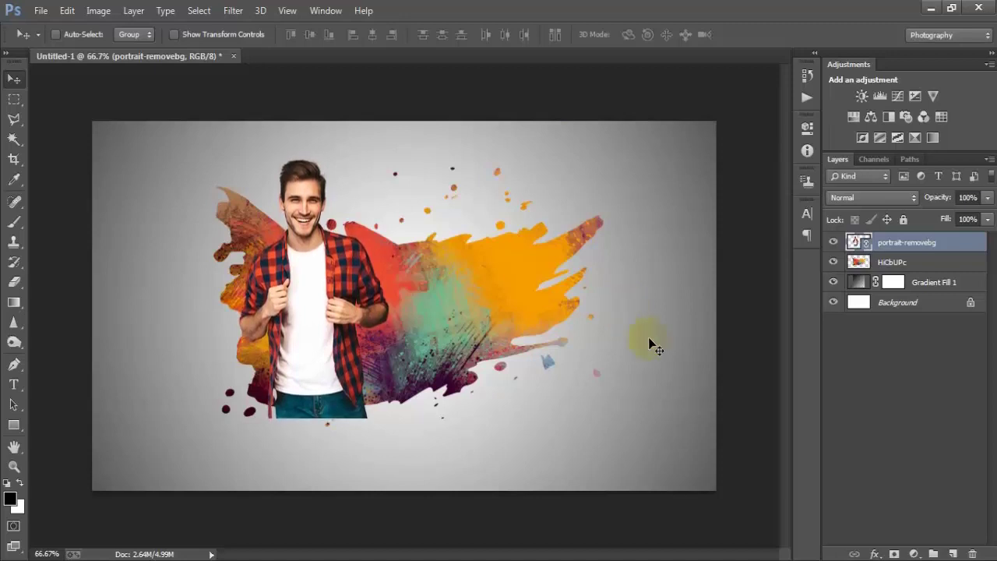
- Rasterize the portrait-removebg layer
{"action": "right_click", "coordinate": [913, 242]}
{"action": "left_click", "coordinate": [689, 293]}
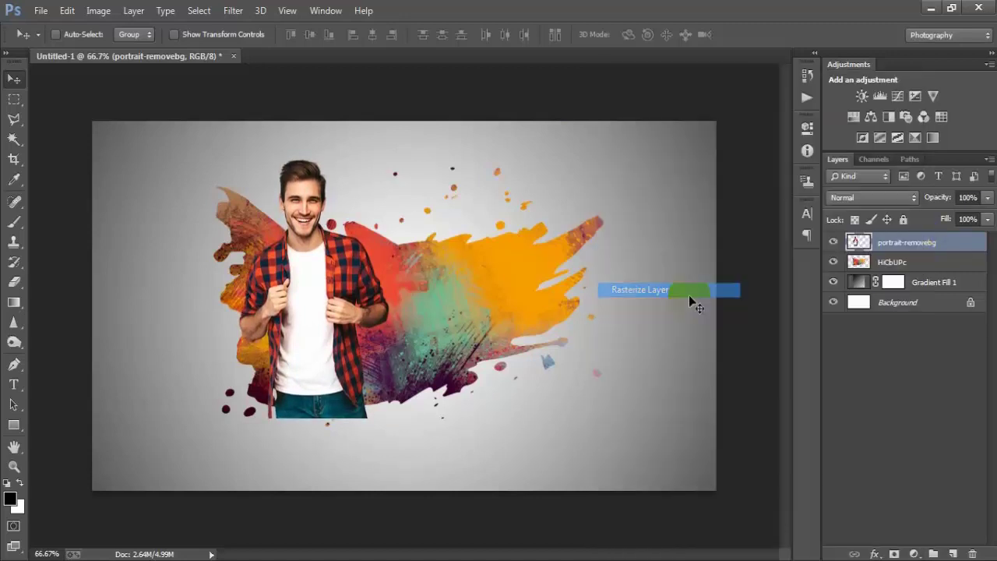
{"action": "left_click", "coordinate": [834, 243]}
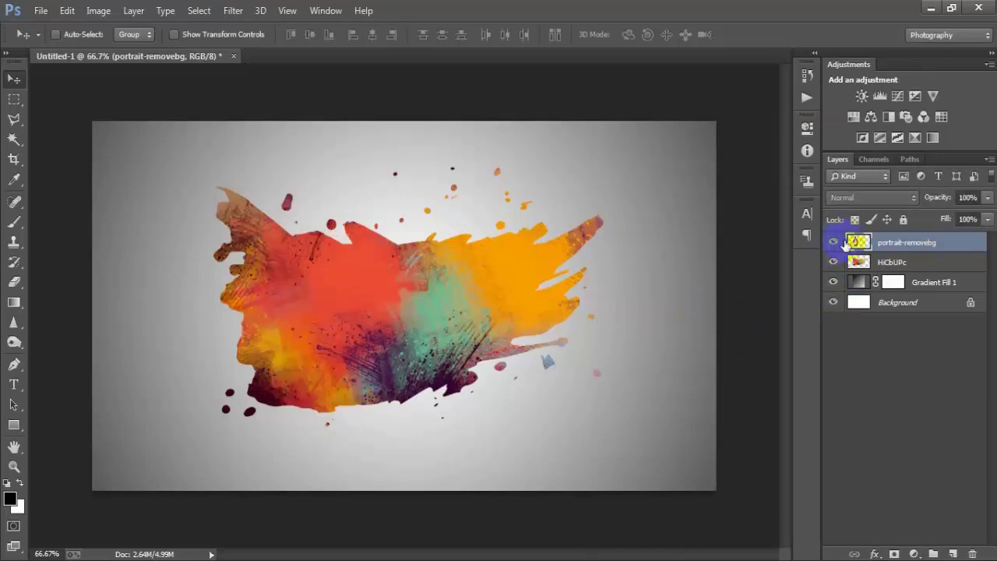
{"action": "left_click", "coordinate": [834, 242]}
- Duplicate the portrait, clip the original to HiCbUPc, and keep the copy visible on top
{"action": "key", "text": "ctrl+j"}
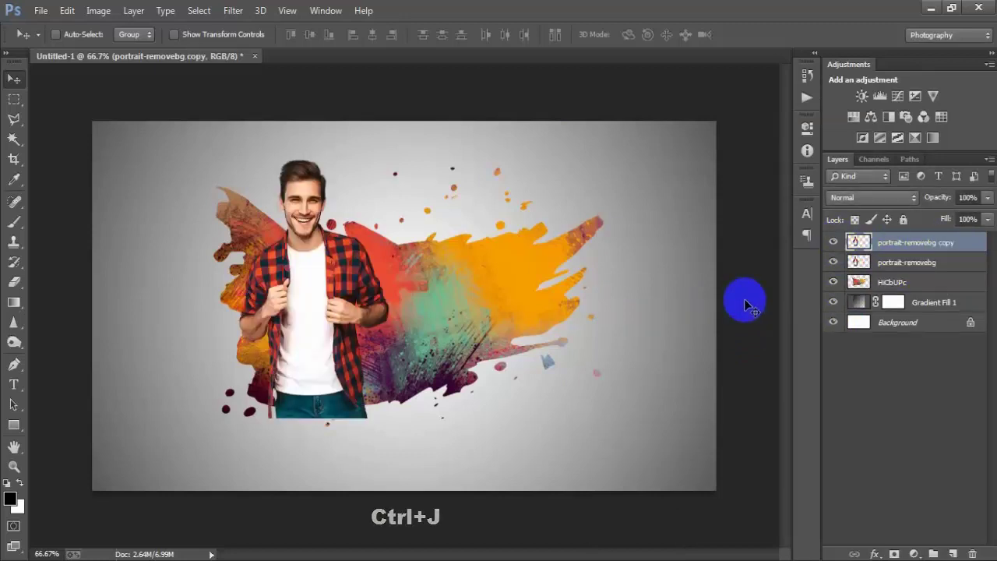
{"action": "left_click", "coordinate": [833, 242]}
{"action": "left_click", "coordinate": [904, 264]}
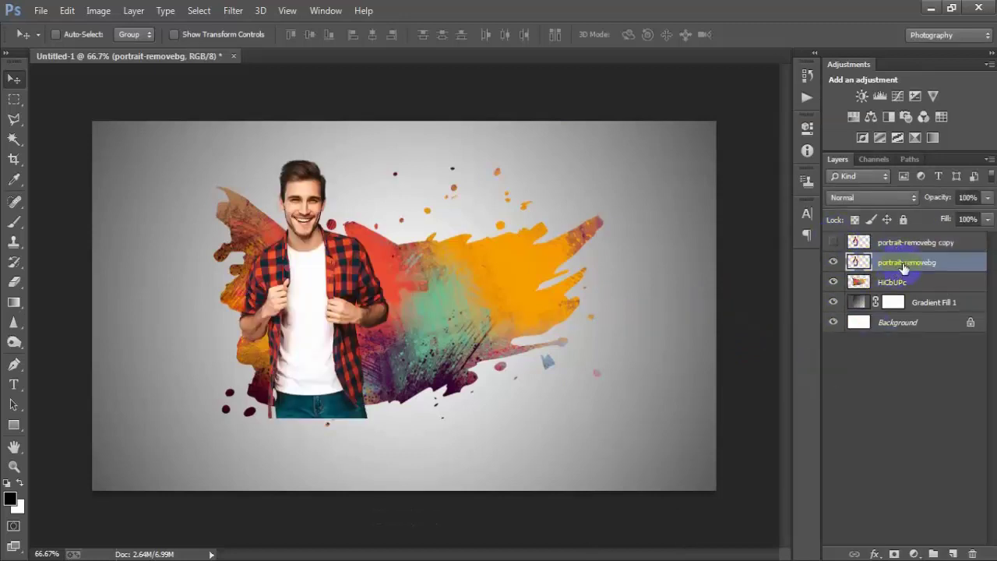
{"action": "left_click", "coordinate": [833, 263]}
{"action": "left_click", "coordinate": [833, 262]}
{"action": "right_click", "coordinate": [926, 263]}
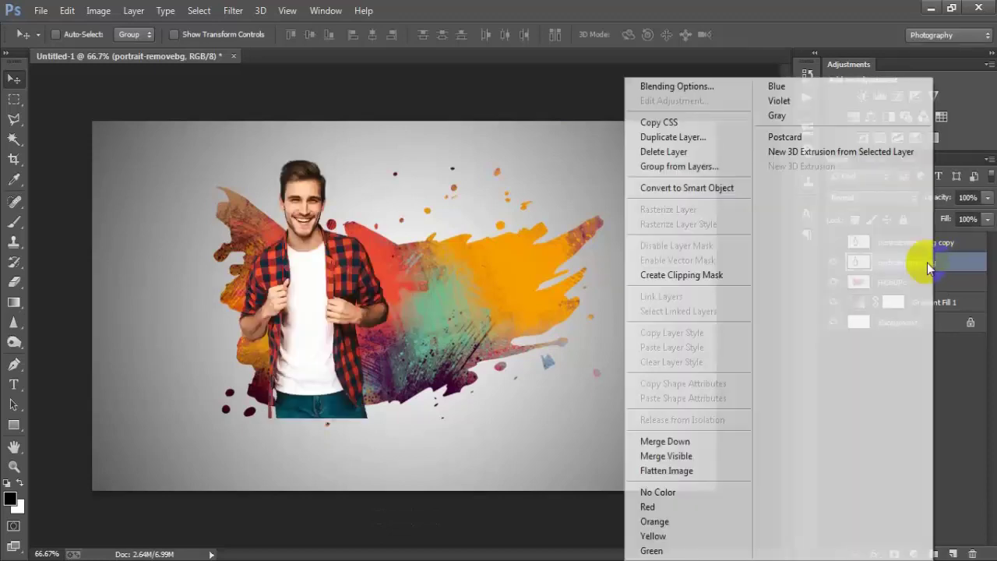
{"action": "left_click", "coordinate": [705, 274]}
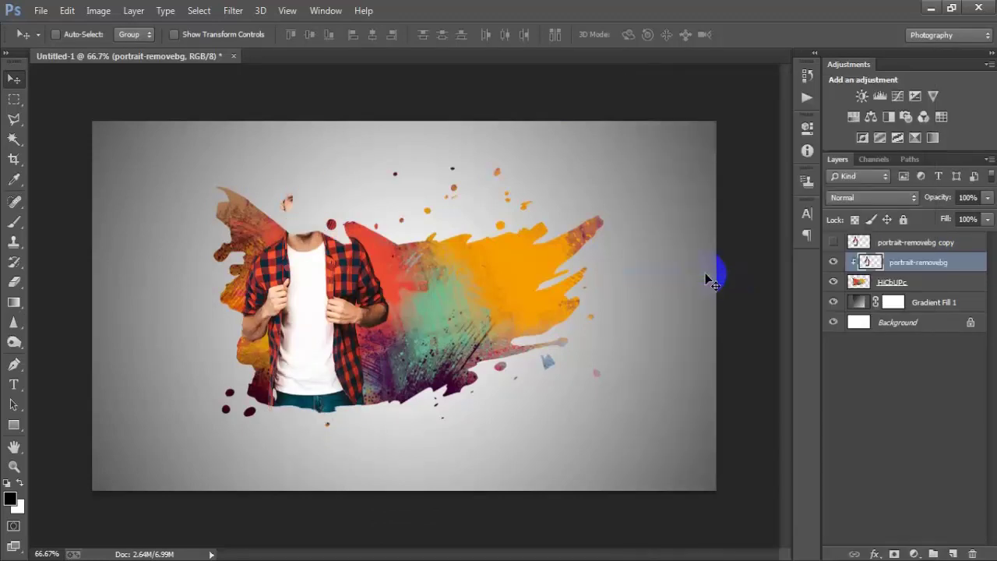
{"action": "left_click", "coordinate": [919, 244]}
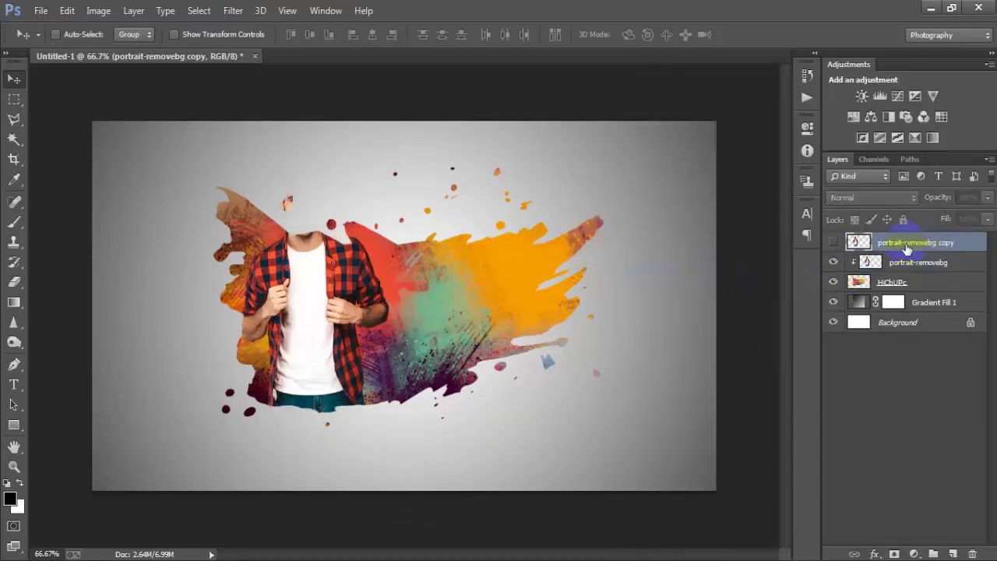
{"action": "left_click", "coordinate": [834, 243]}
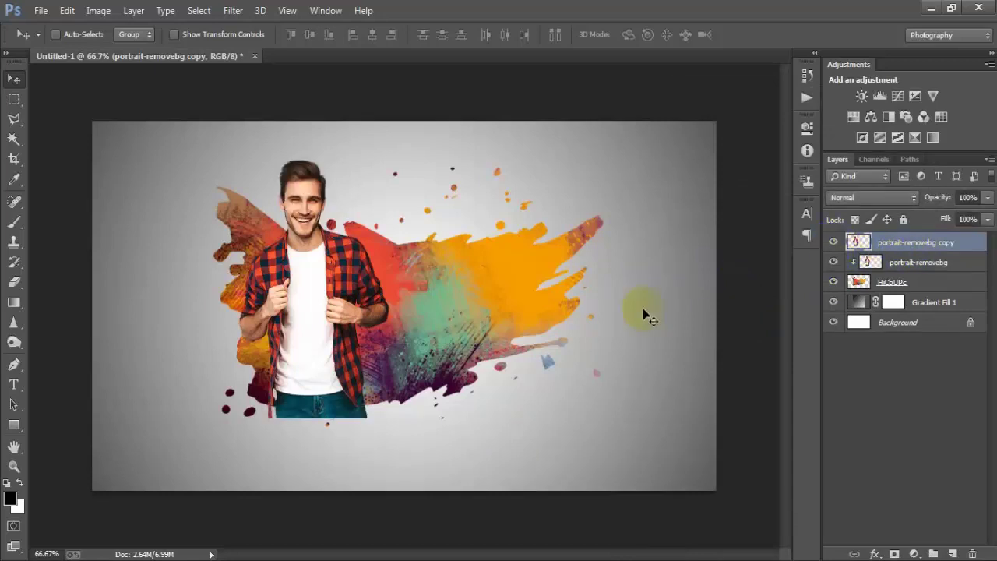
- Mask out the jeans bottom on the portrait copy with a black brush and restore opacity to 100%
{"action": "left_click", "coordinate": [894, 553]}
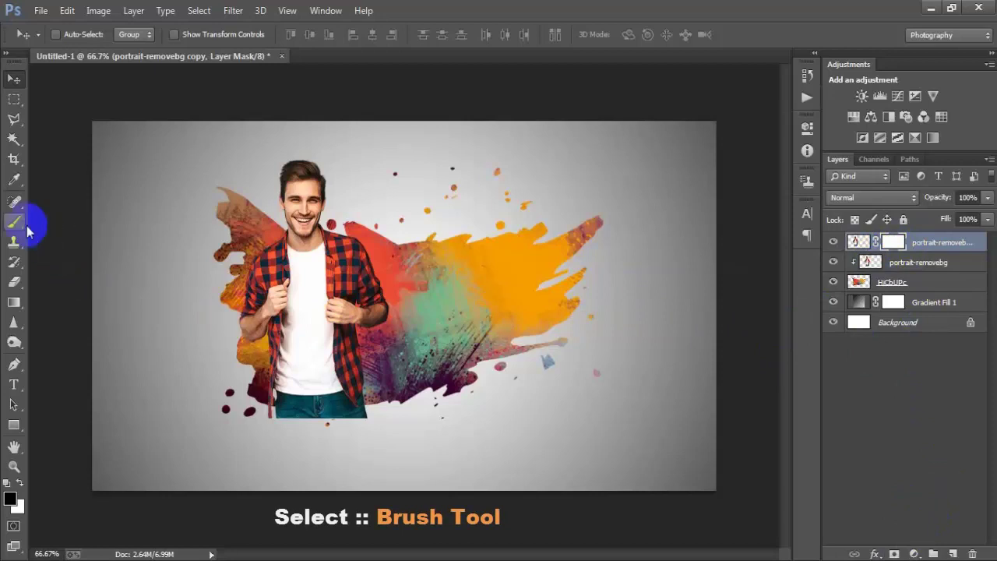
{"action": "left_click_drag", "start_coordinate": [28, 227], "coordinate": [78, 222]}
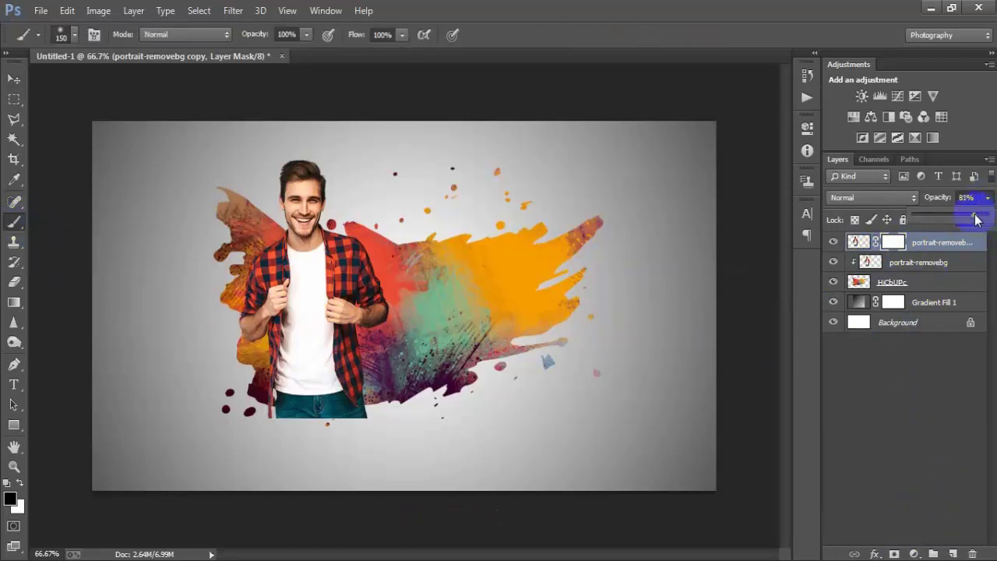
{"action": "mouse_move", "coordinate": [285, 441]}
{"action": "left_mouse_down"}
{"action": "mouse_move", "coordinate": [380, 405]}
{"action": "mouse_move", "coordinate": [289, 407]}
{"action": "mouse_move", "coordinate": [551, 395]}
{"action": "left_mouse_up"}
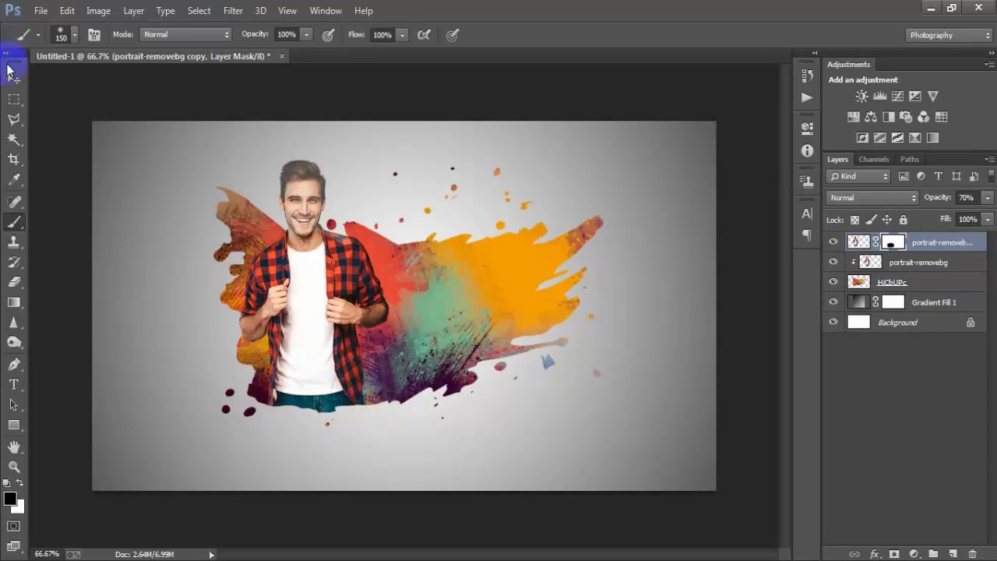
{"action": "left_click", "coordinate": [13, 77]}
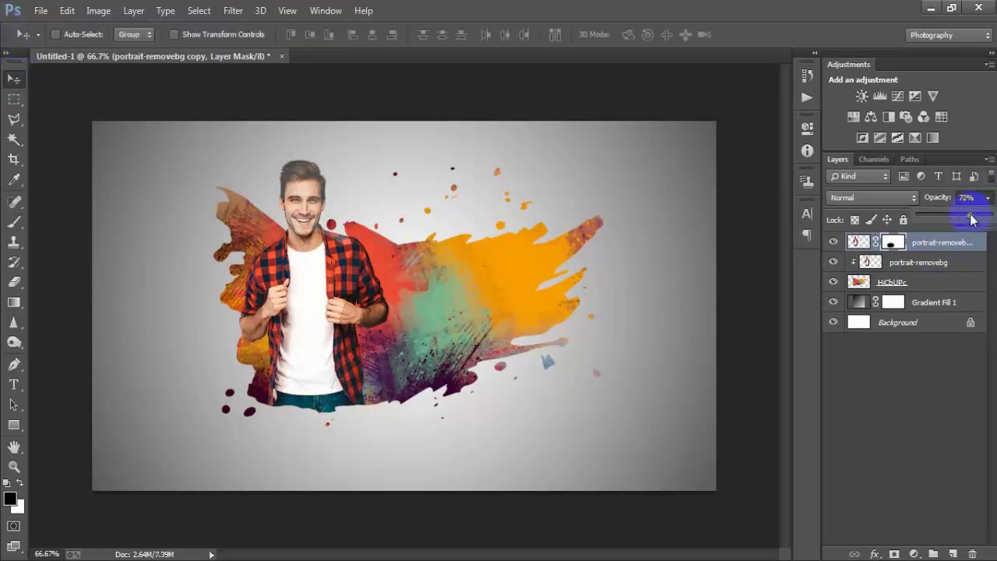
{"action": "left_click_drag", "start_coordinate": [970, 219], "coordinate": [992, 218]}
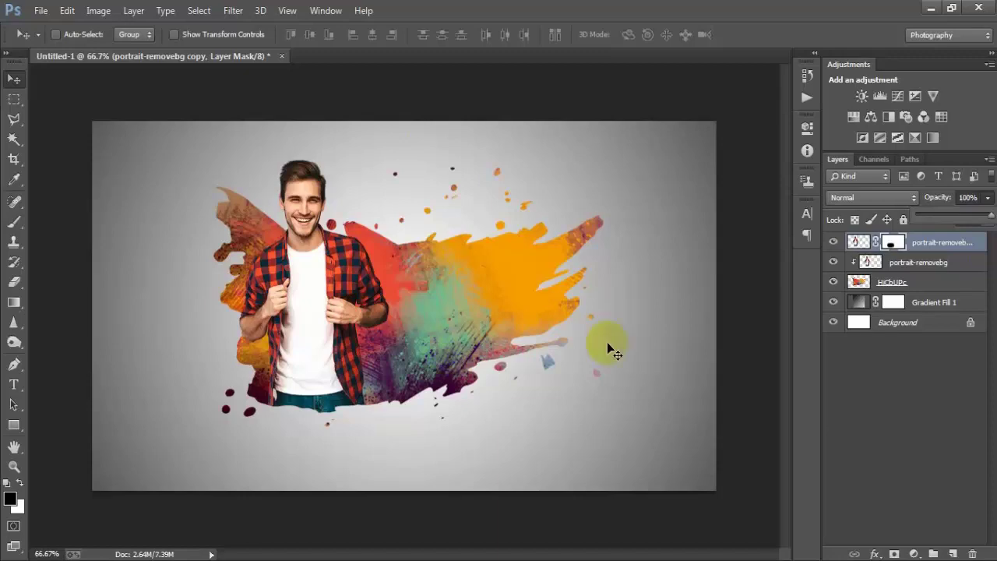
{"action": "left_click", "coordinate": [41, 10]}
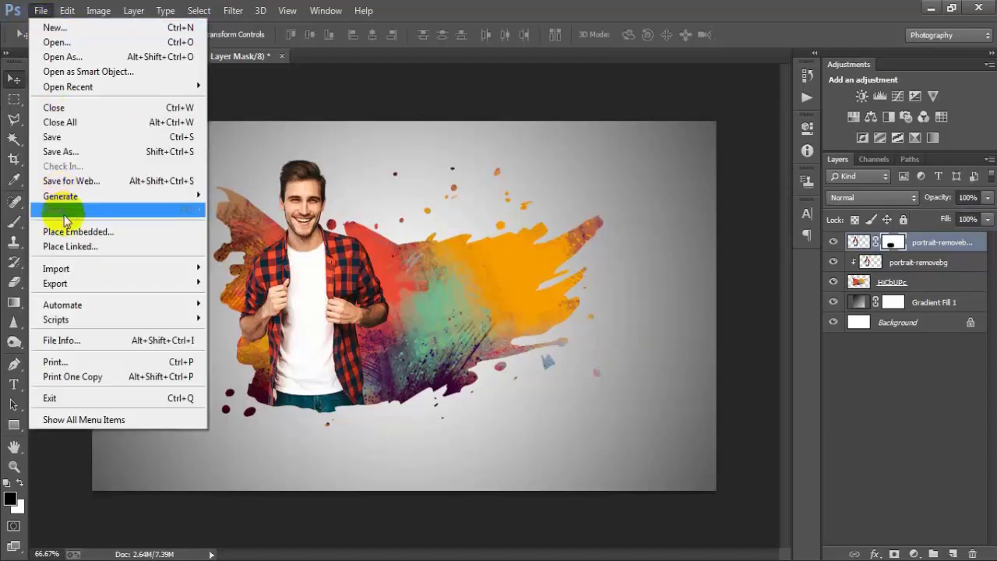
- Place the colourful paint image 0000 (1) as a new linked top layer
{"action": "left_click", "coordinate": [73, 247]}
{"action": "left_click", "coordinate": [524, 115]}
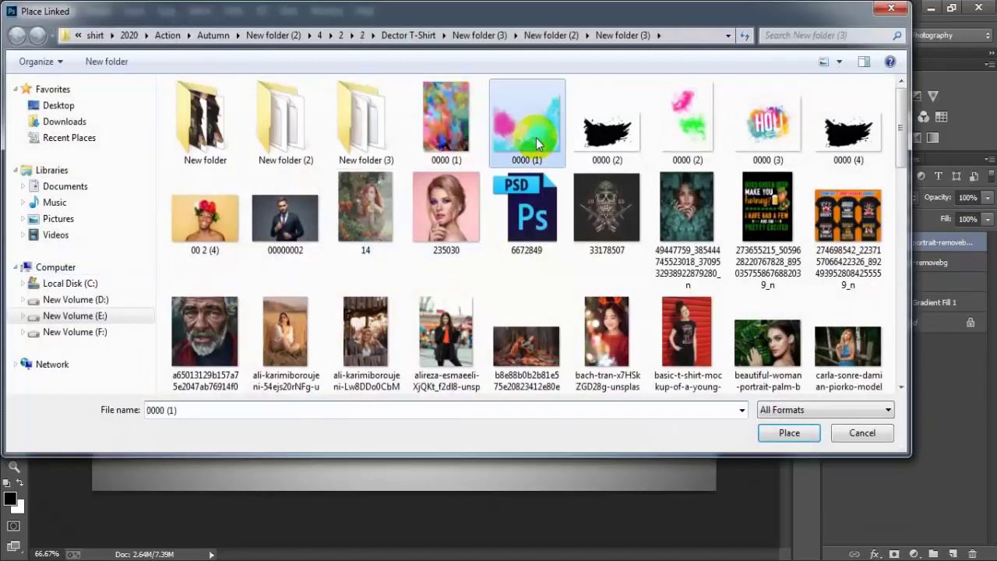
{"action": "left_click", "coordinate": [792, 370]}
{"action": "left_click", "coordinate": [309, 387]}
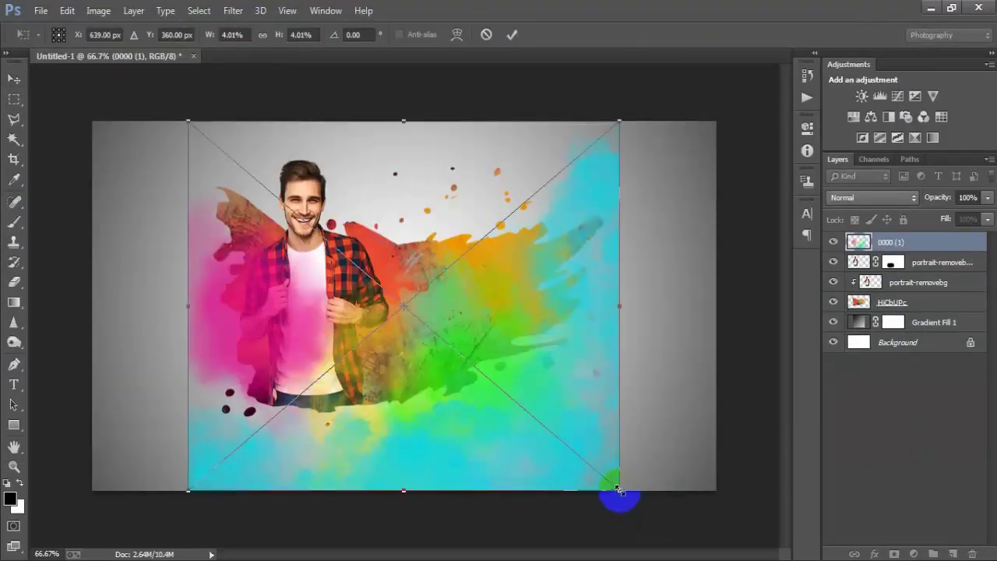
- Scale the 0000 (1) paint image to about 1.81%, tilt it −2.95° over the shirt, and rasterize it
{"action": "mouse_move", "coordinate": [620, 491]}
{"action": "left_mouse_down"}
{"action": "mouse_move", "coordinate": [529, 408]}
{"action": "mouse_move", "coordinate": [554, 445]}
{"action": "left_mouse_up"}
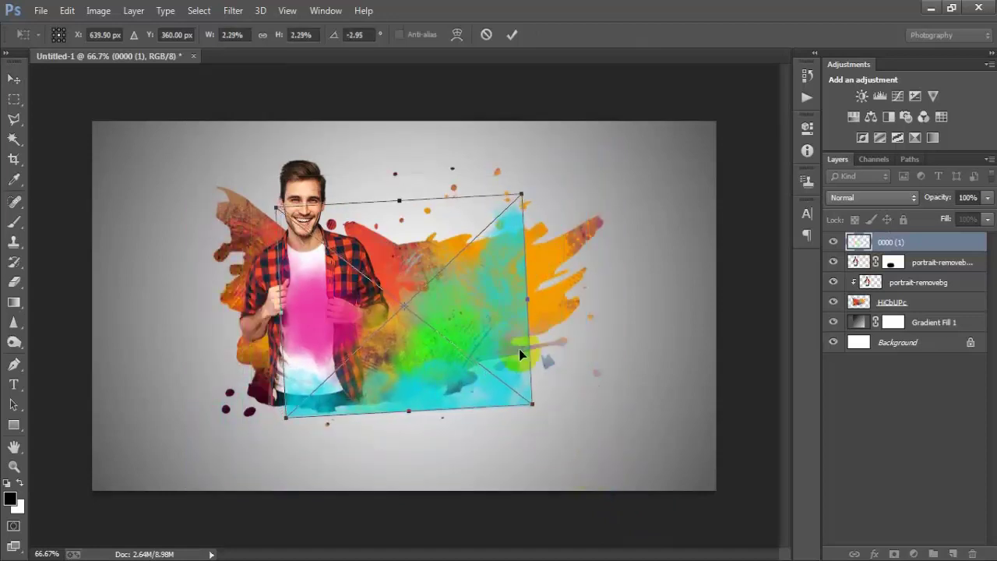
{"action": "left_click_drag", "start_coordinate": [508, 322], "coordinate": [413, 345]}
{"action": "left_click_drag", "start_coordinate": [441, 425], "coordinate": [418, 402]}
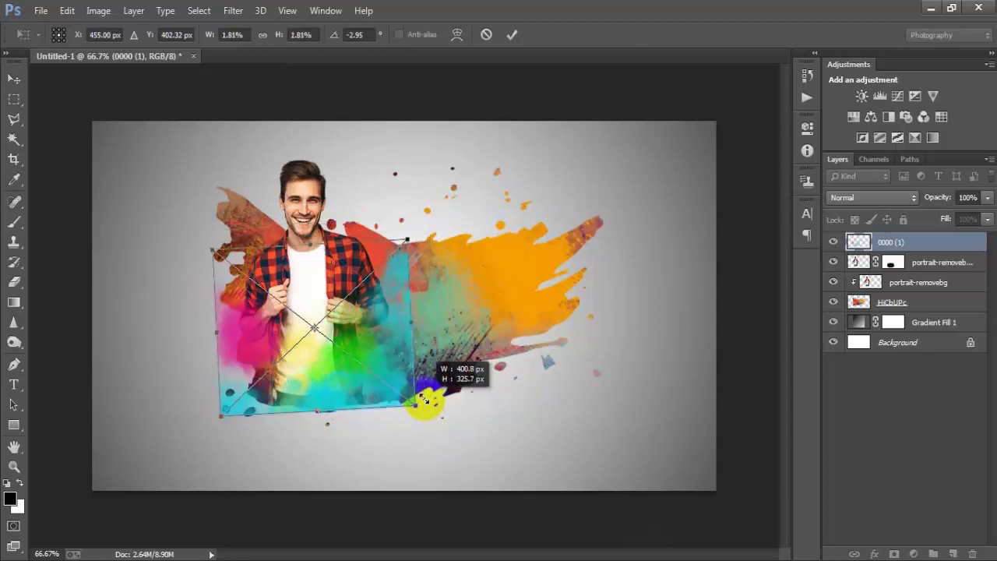
{"action": "left_click_drag", "start_coordinate": [426, 403], "coordinate": [425, 405]}
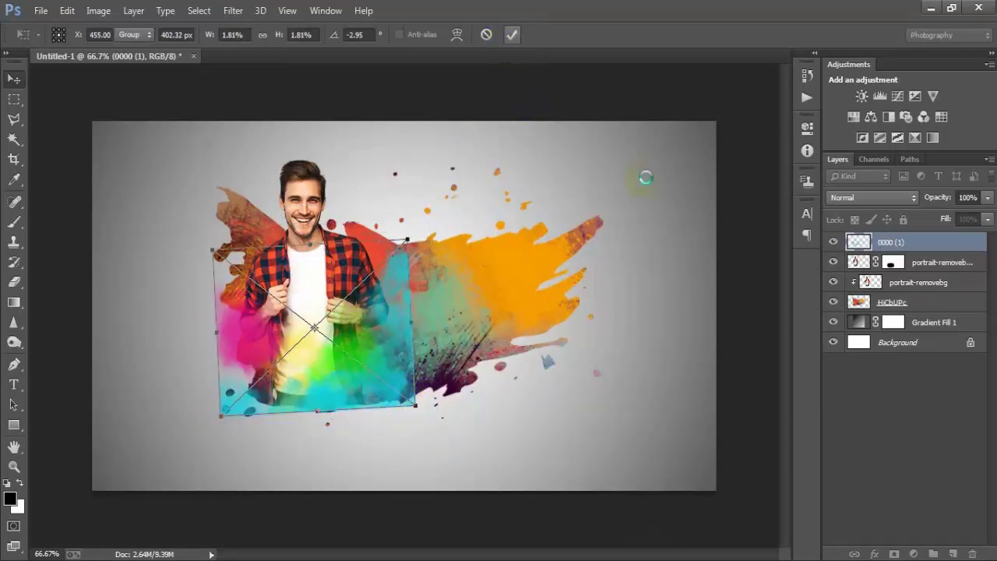
{"action": "right_click", "coordinate": [904, 242]}
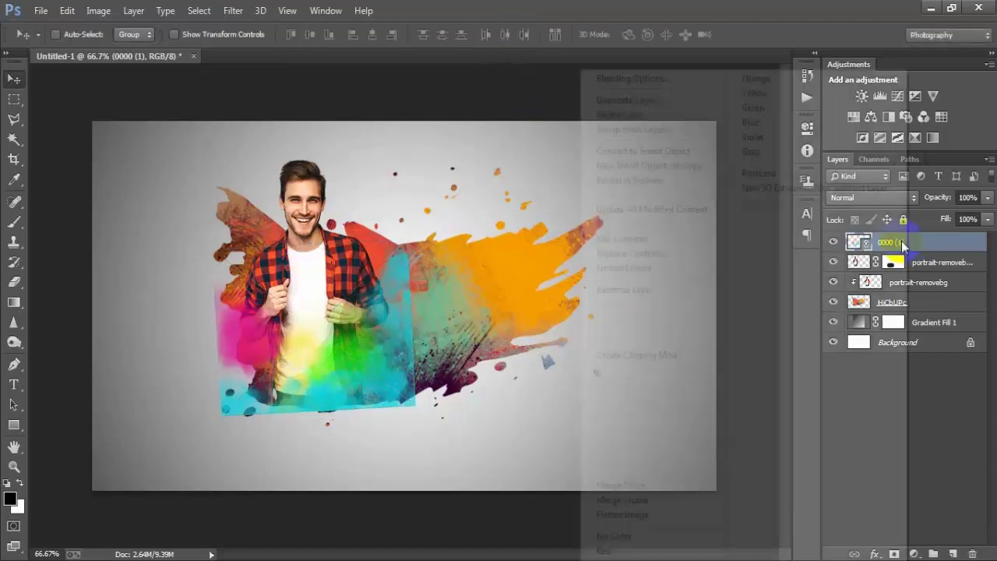
{"action": "left_click", "coordinate": [637, 290]}
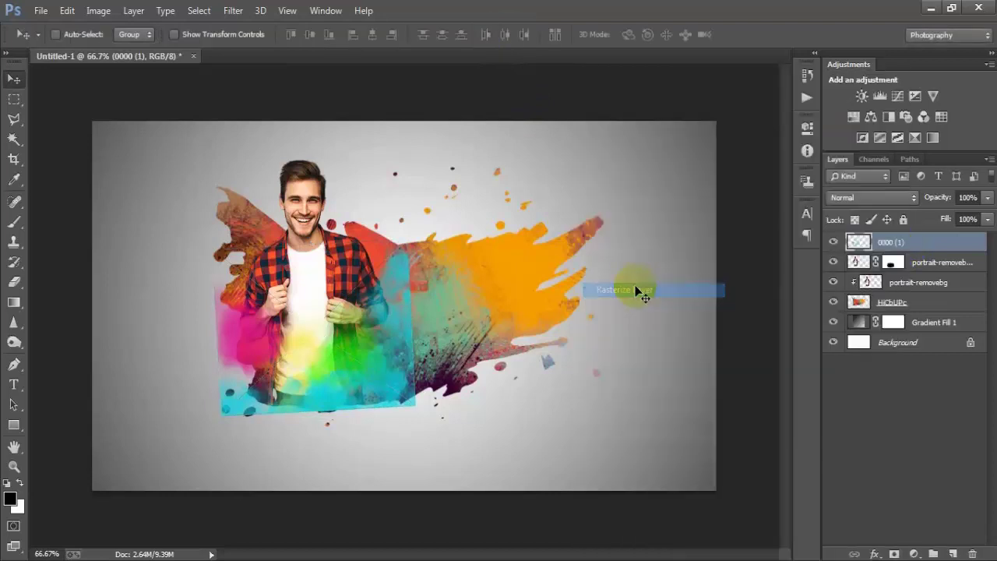
- Mask layer 0000 (1), brushing black over its hard right, bottom and left edges
{"action": "left_click", "coordinate": [895, 554]}
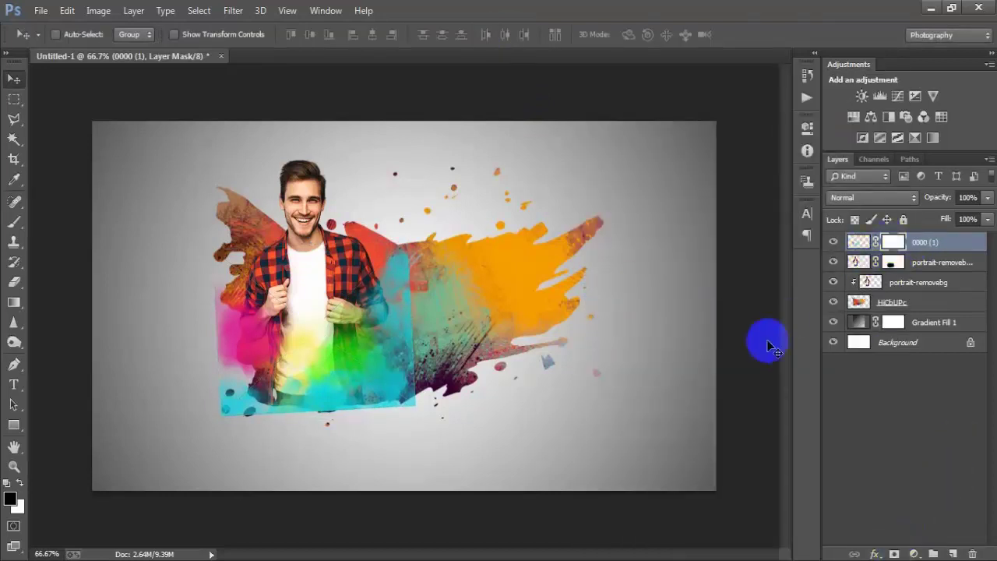
{"action": "left_click", "coordinate": [14, 221]}
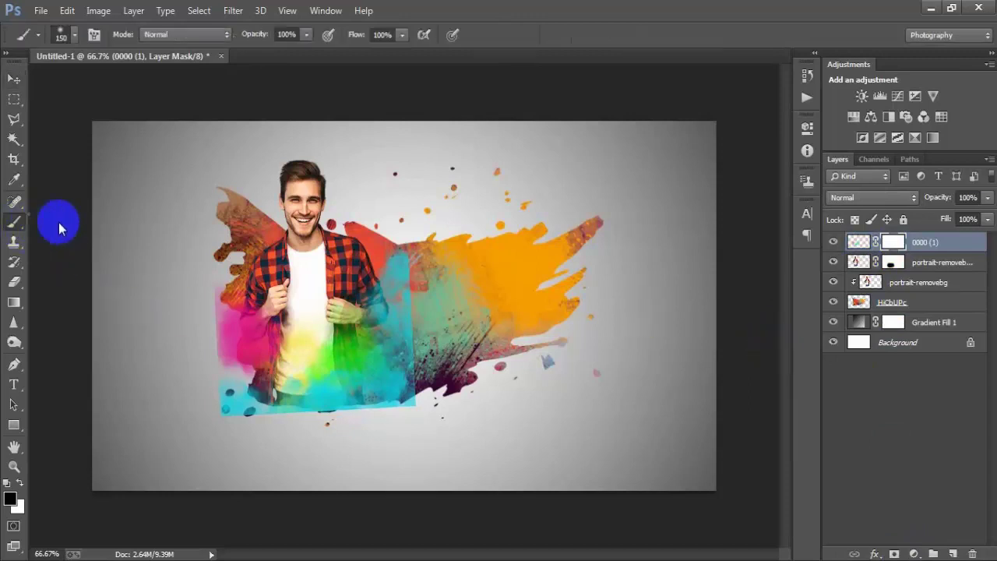
{"action": "left_click", "coordinate": [323, 223]}
{"action": "mouse_move", "coordinate": [331, 225]}
{"action": "left_mouse_down"}
{"action": "mouse_move", "coordinate": [393, 423]}
{"action": "mouse_move", "coordinate": [155, 318]}
{"action": "left_mouse_up"}
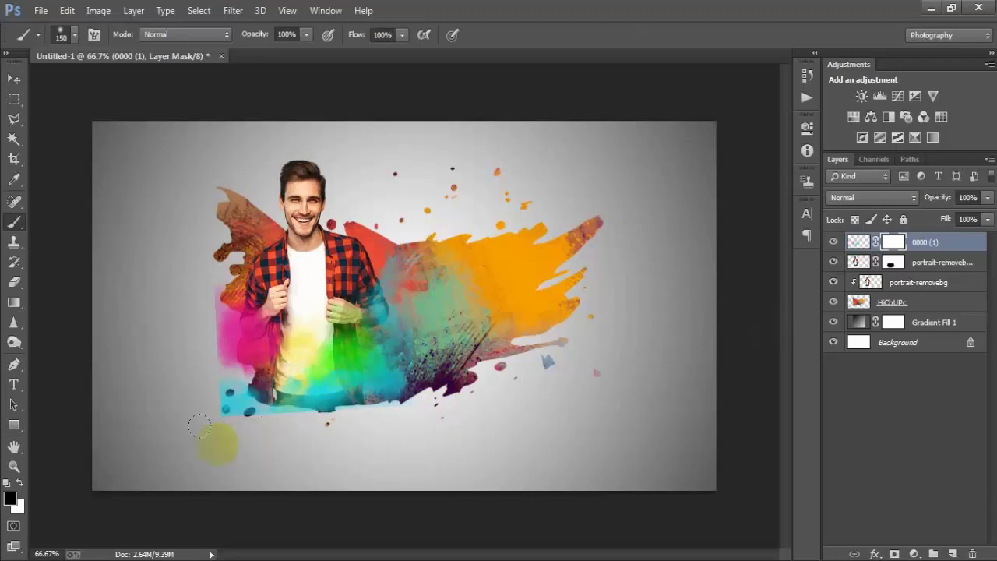
{"action": "left_click_drag", "start_coordinate": [183, 255], "coordinate": [188, 375]}
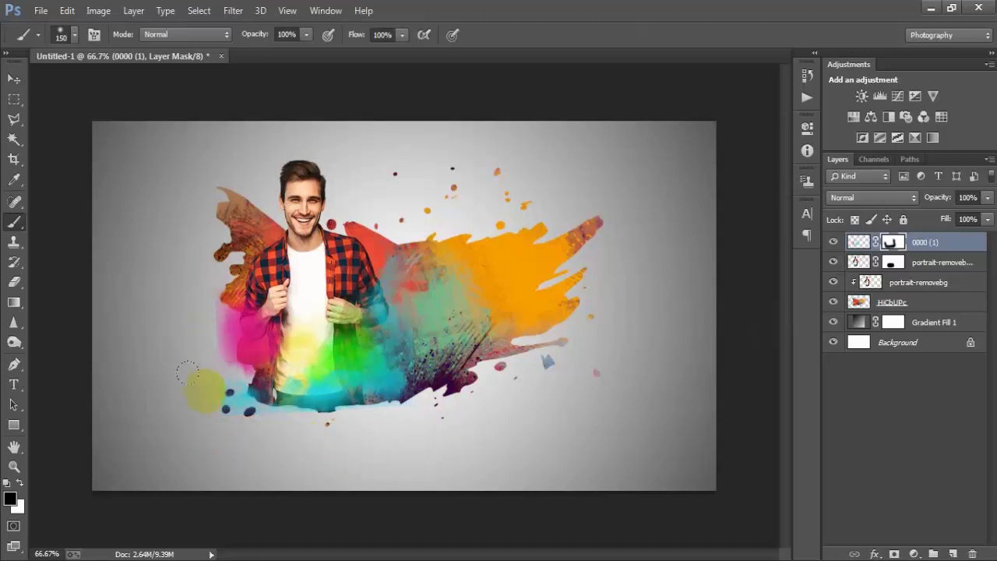
{"action": "mouse_move", "coordinate": [171, 328]}
{"action": "left_mouse_down"}
{"action": "mouse_move", "coordinate": [178, 305]}
{"action": "mouse_move", "coordinate": [175, 340]}
{"action": "left_mouse_up"}
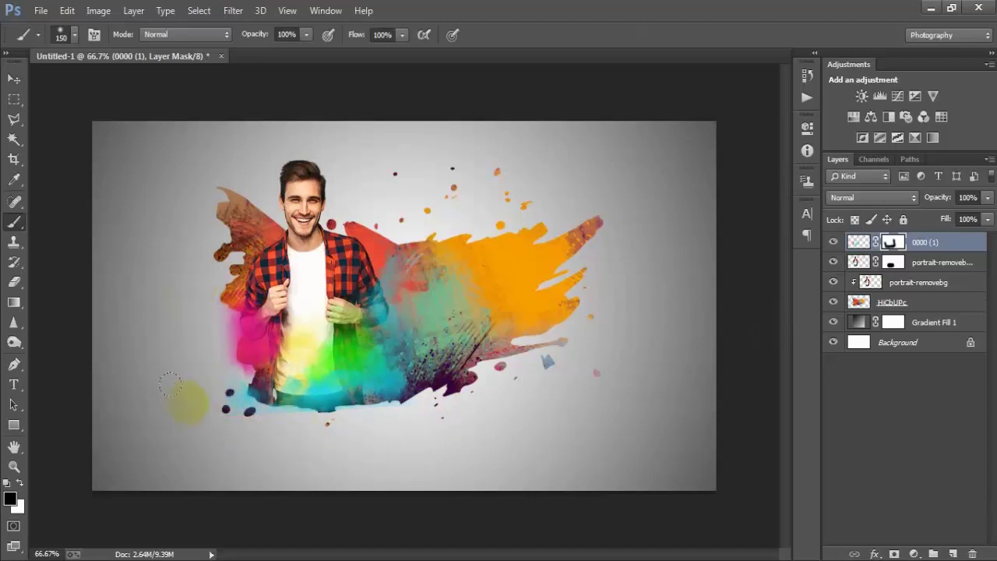
{"action": "mouse_move", "coordinate": [170, 384]}
{"action": "left_mouse_down"}
{"action": "mouse_move", "coordinate": [329, 427]}
{"action": "mouse_move", "coordinate": [423, 416]}
{"action": "mouse_move", "coordinate": [415, 384]}
{"action": "mouse_move", "coordinate": [487, 366]}
{"action": "left_mouse_up"}
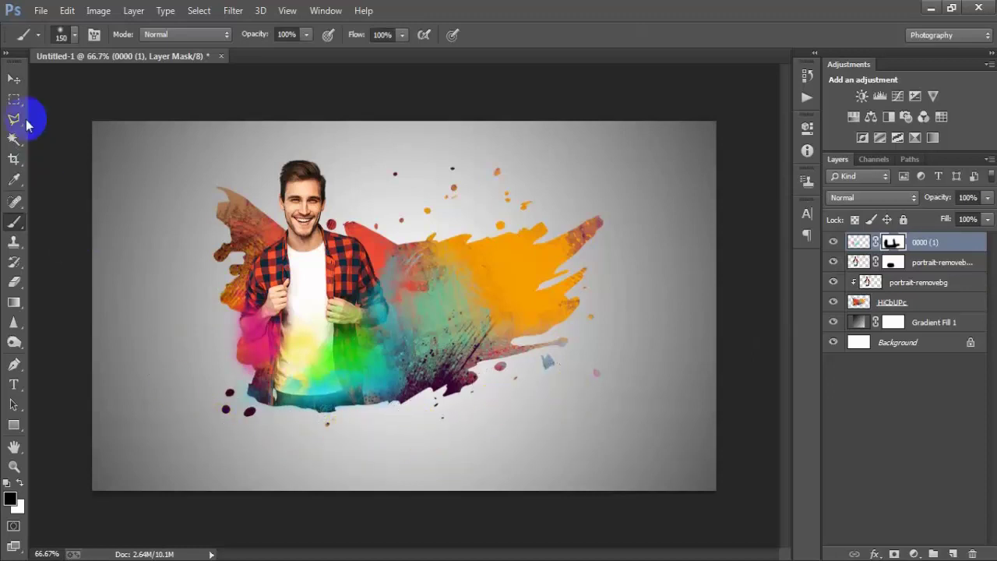
{"action": "left_click", "coordinate": [13, 81]}
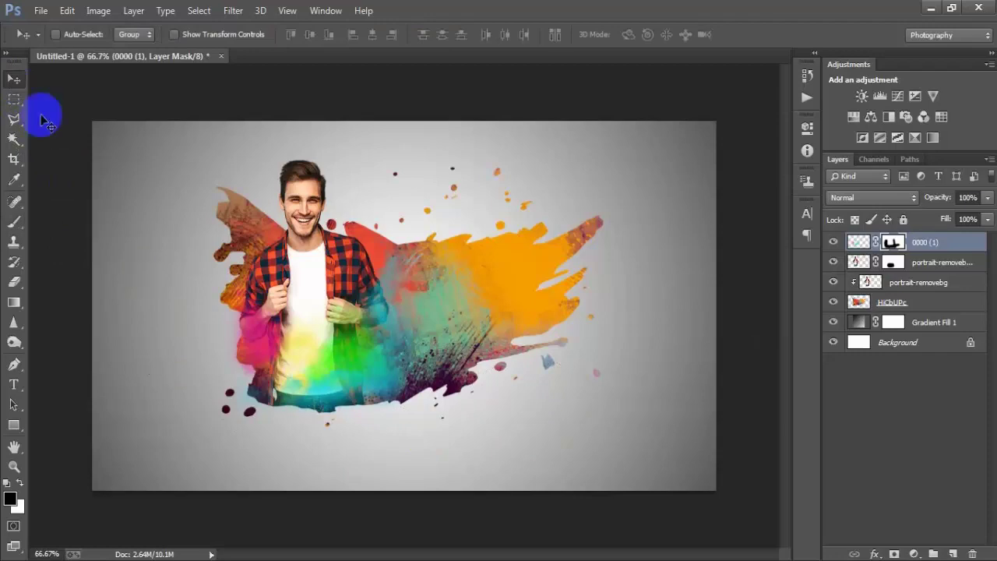
- Place the linked image 0000 (2) and scale it down to about 0.55%
{"action": "left_click", "coordinate": [41, 11]}
{"action": "left_click", "coordinate": [89, 246]}
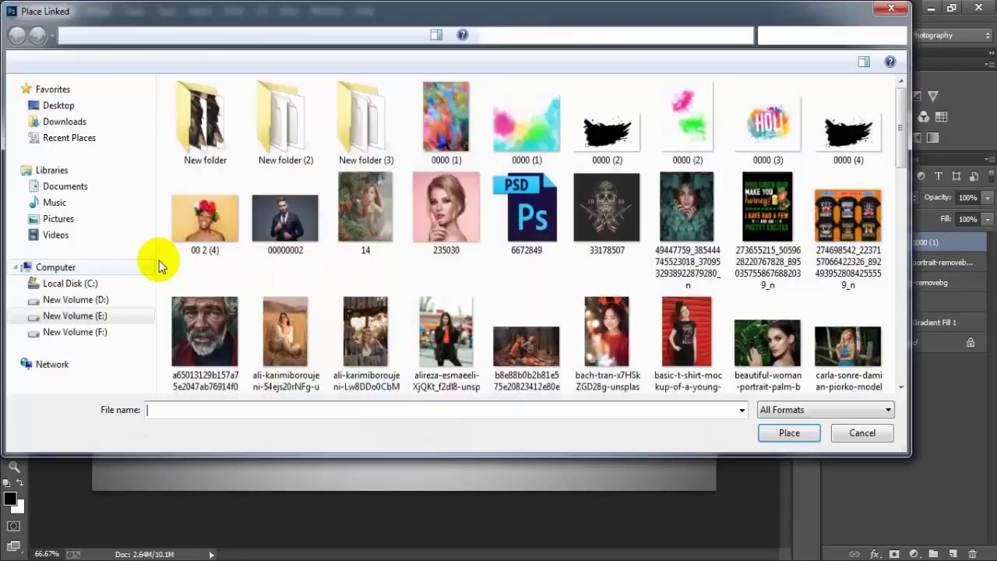
{"action": "left_click", "coordinate": [684, 126]}
{"action": "left_click", "coordinate": [779, 430]}
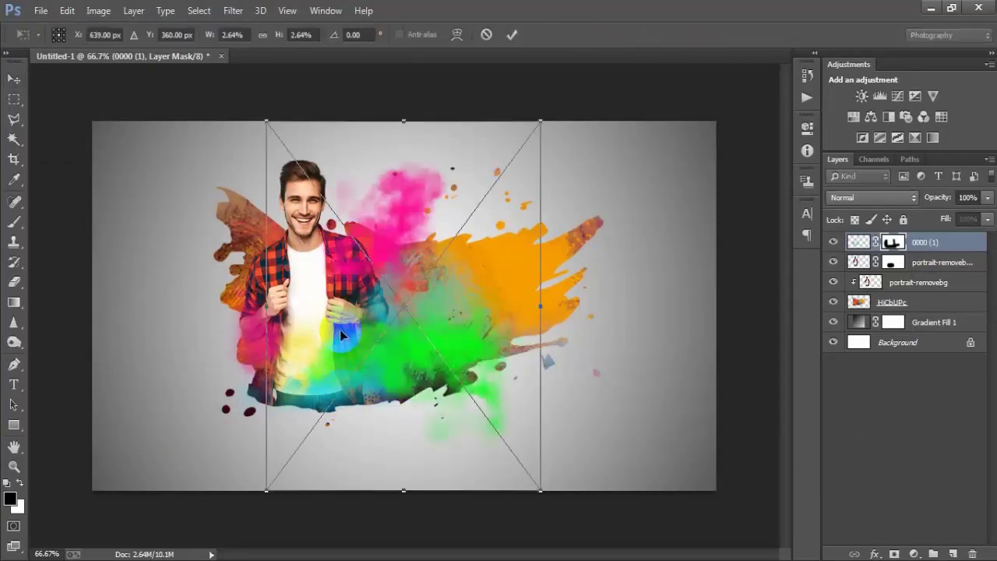
{"action": "left_click_drag", "start_coordinate": [539, 489], "coordinate": [462, 326]}
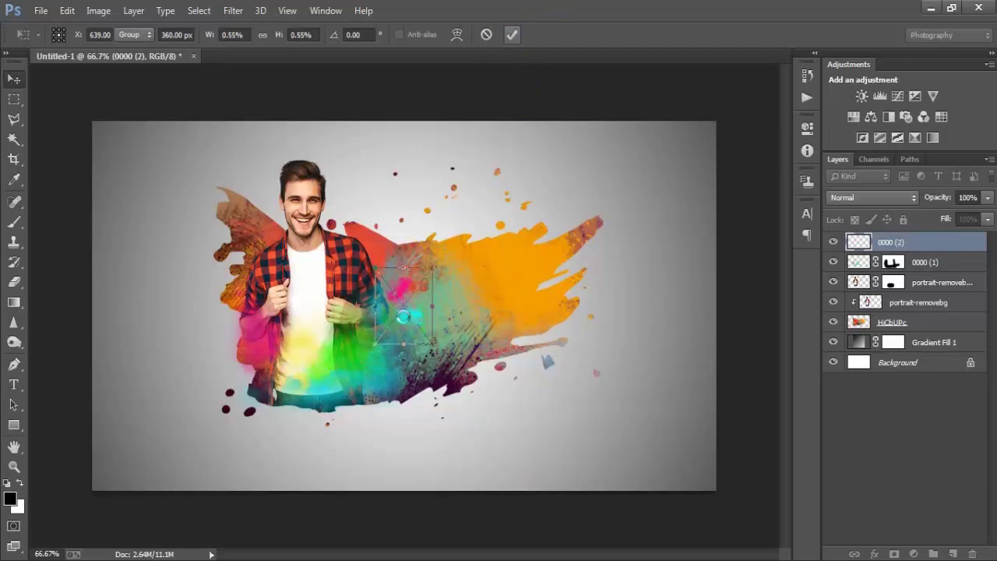
- Move the small splash onto the man's shirt and shrink it to 0.50%
{"action": "left_click", "coordinate": [512, 35]}
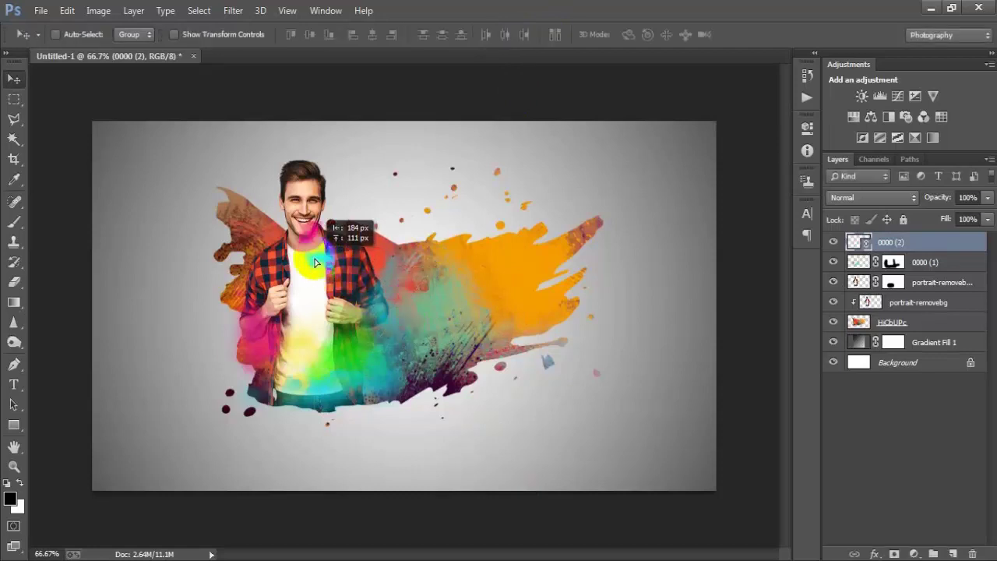
{"action": "mouse_move", "coordinate": [405, 316]}
{"action": "left_mouse_down"}
{"action": "mouse_move", "coordinate": [308, 259]}
{"action": "mouse_move", "coordinate": [318, 273]}
{"action": "left_mouse_up"}
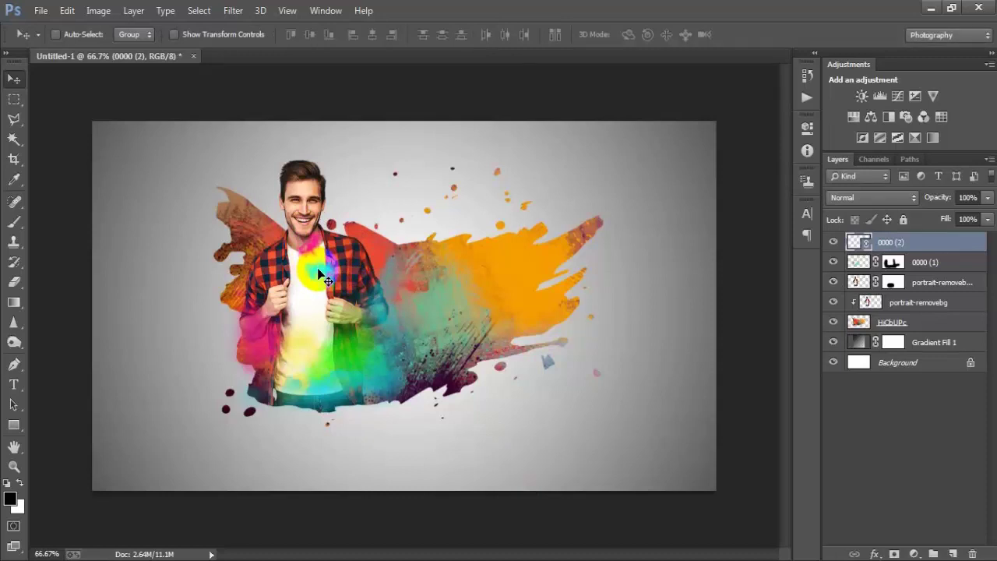
{"action": "key", "text": "ctrl+t"}
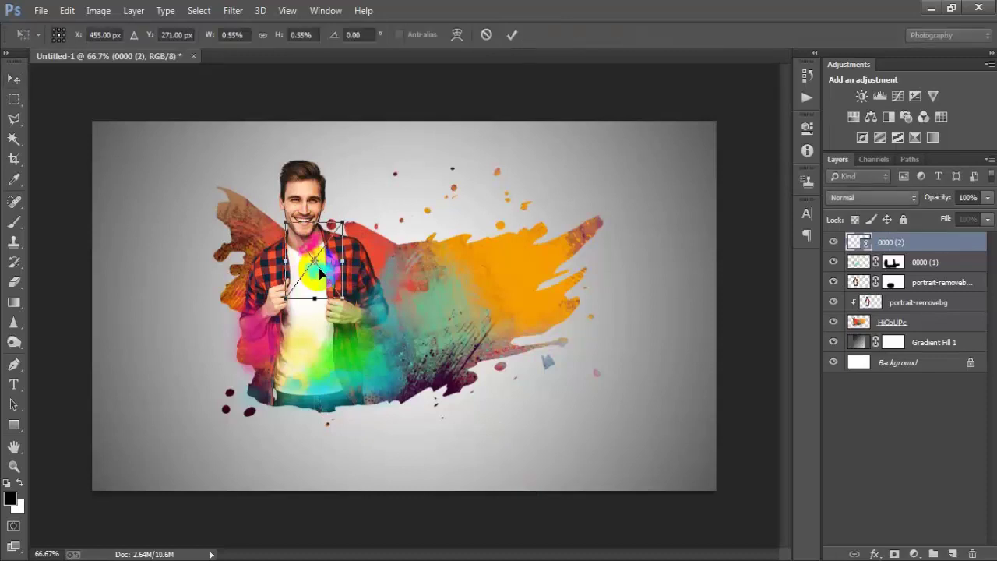
{"action": "left_click_drag", "start_coordinate": [338, 296], "coordinate": [334, 293]}
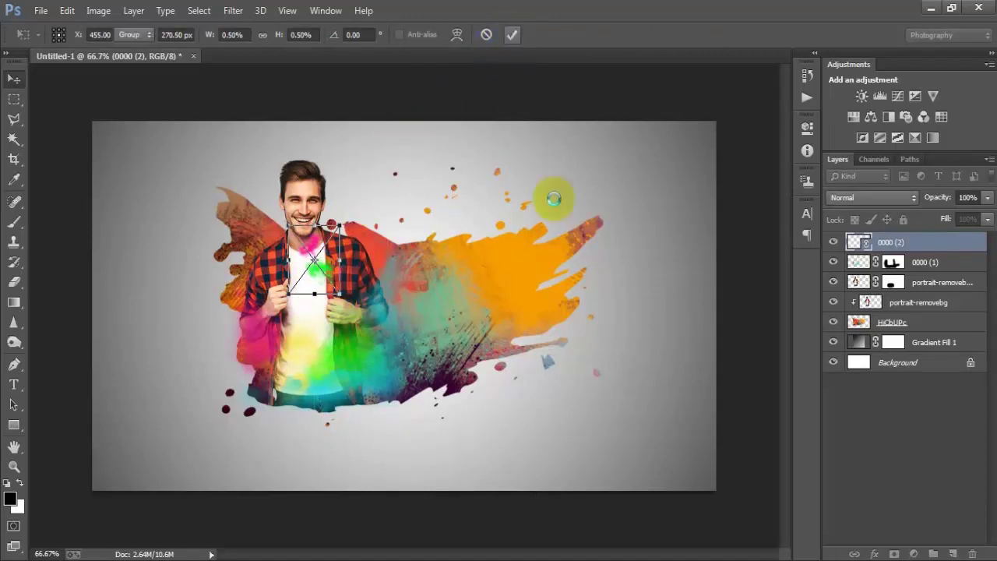
{"action": "key", "text": "Return"}
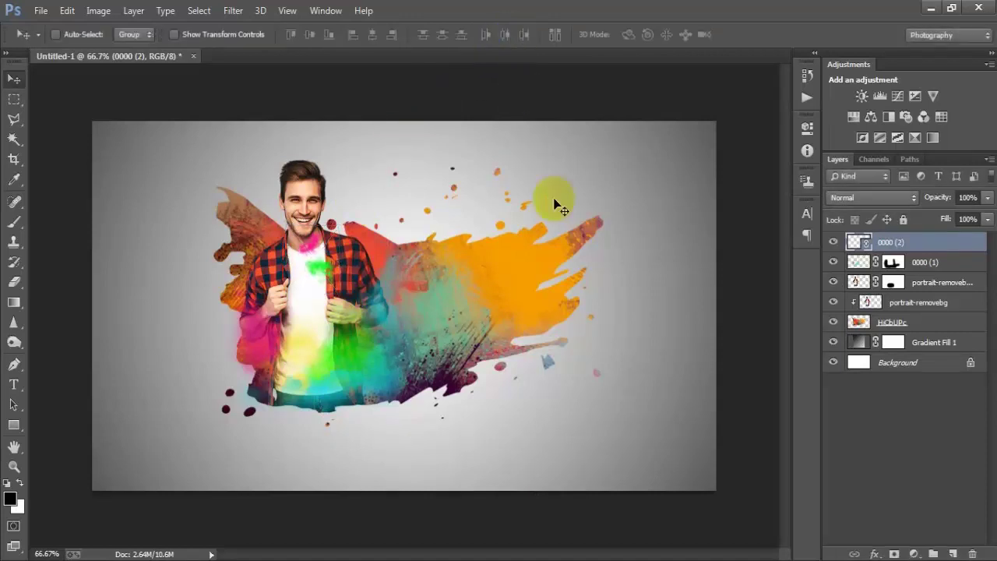
- Rasterize the 0000 (2) layer, set it to Multiply blending, and duplicate it
{"action": "right_click", "coordinate": [966, 240]}
{"action": "left_click", "coordinate": [693, 289]}
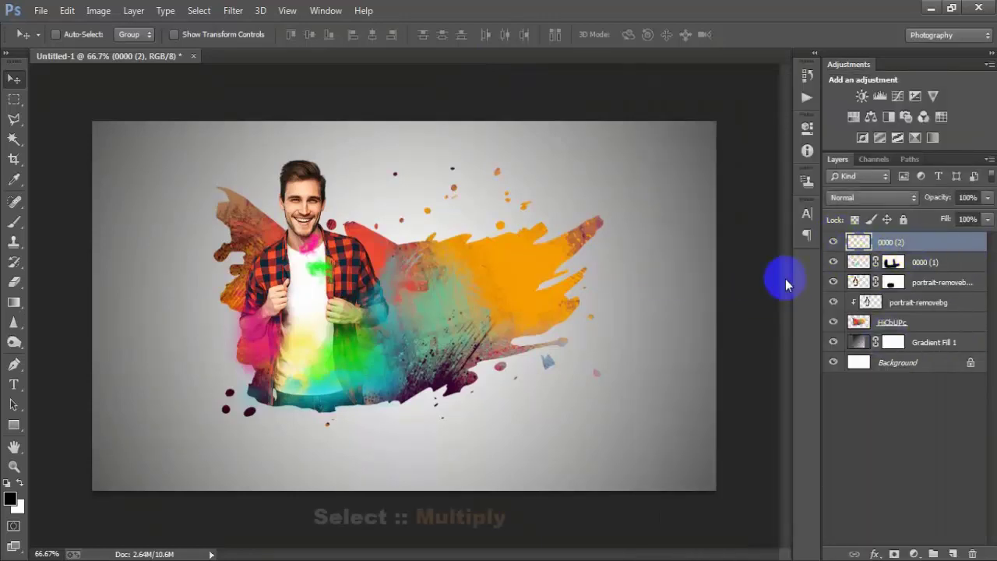
{"action": "left_click", "coordinate": [858, 199]}
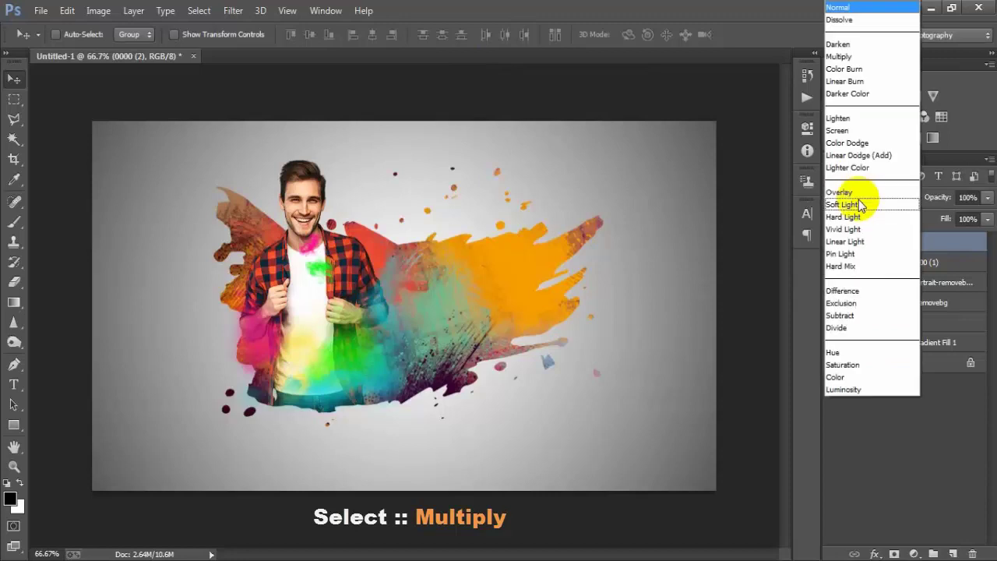
{"action": "left_click", "coordinate": [865, 57]}
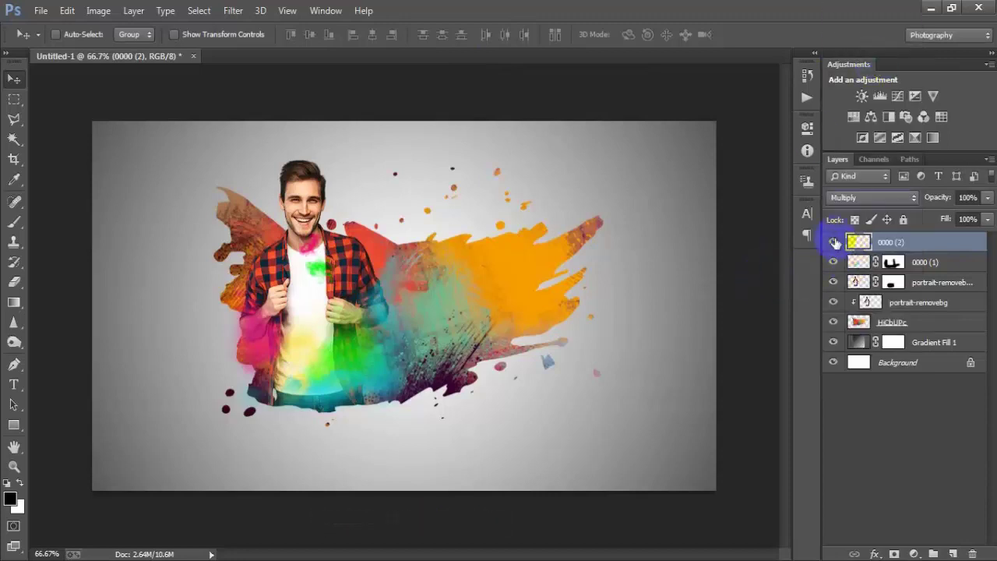
{"action": "key", "text": "ctrl+j"}
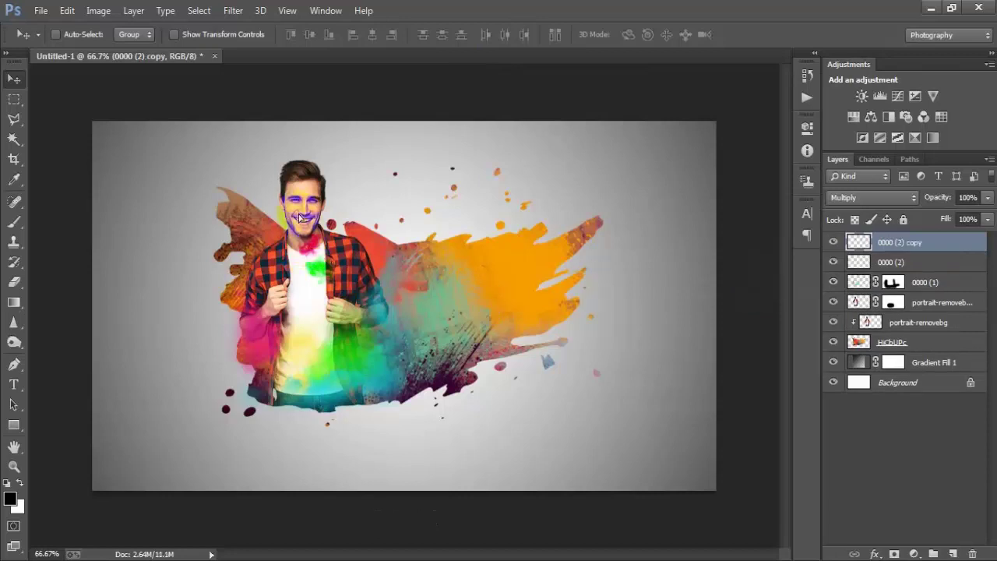
- Move the 0000 (2) copy onto the man's face and mask the green paint off his lower face
{"action": "mouse_move", "coordinate": [300, 217]}
{"action": "left_mouse_down"}
{"action": "mouse_move", "coordinate": [300, 195]}
{"action": "mouse_move", "coordinate": [327, 261]}
{"action": "left_mouse_up"}
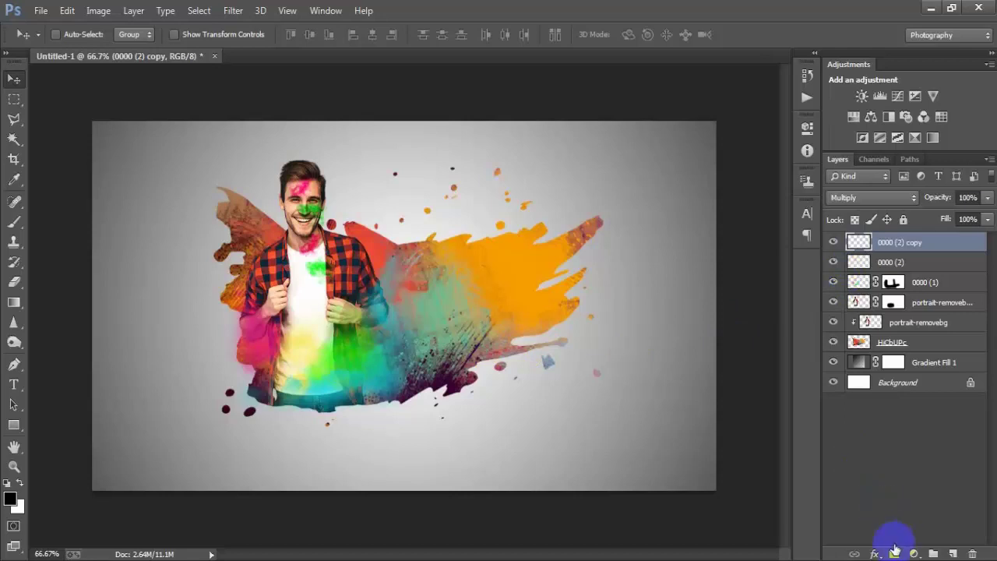
{"action": "left_click", "coordinate": [14, 222]}
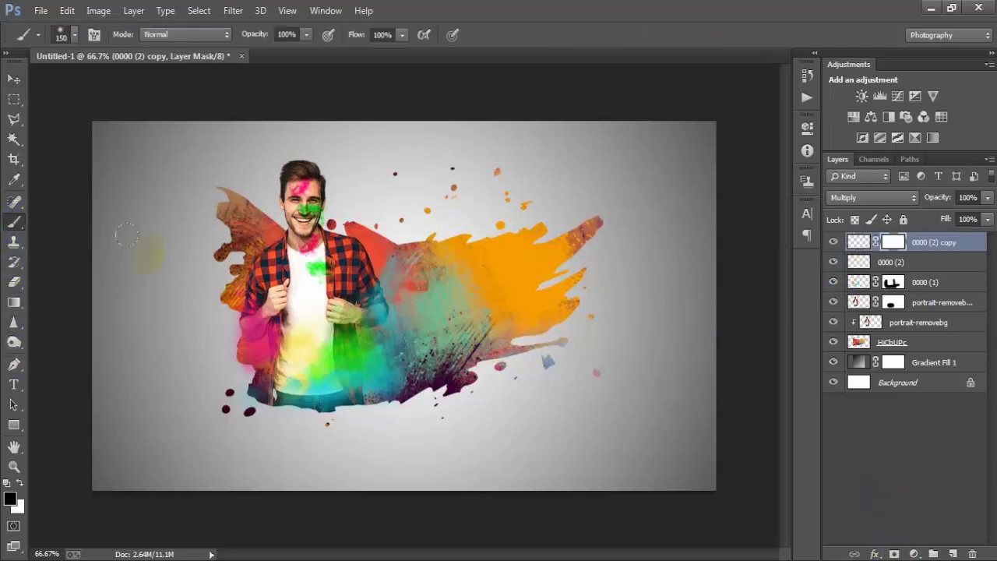
{"action": "left_click_drag", "start_coordinate": [305, 209], "coordinate": [271, 201]}
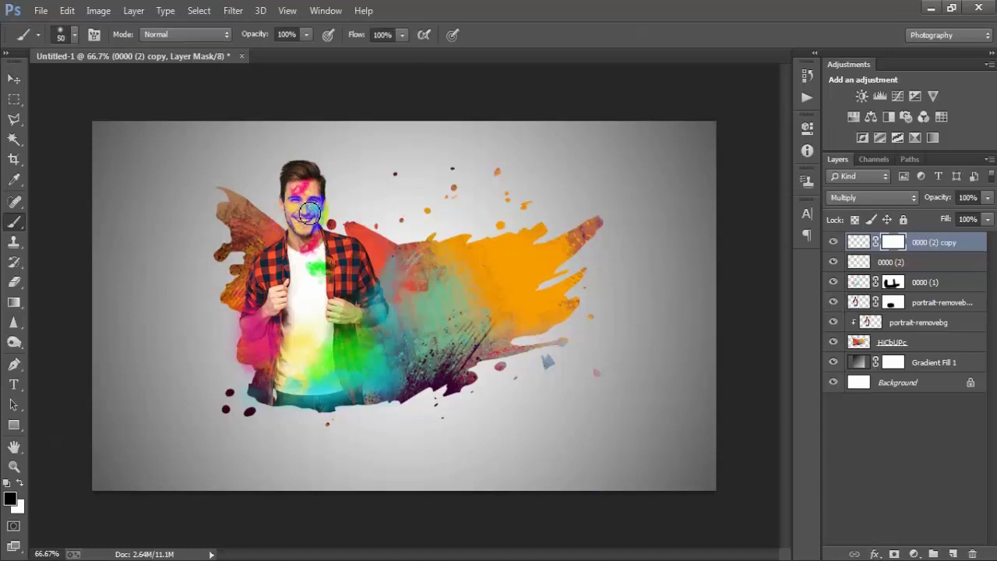
{"action": "mouse_move", "coordinate": [309, 210]}
{"action": "left_mouse_down"}
{"action": "mouse_move", "coordinate": [279, 226]}
{"action": "mouse_move", "coordinate": [232, 169]}
{"action": "mouse_move", "coordinate": [305, 173]}
{"action": "mouse_move", "coordinate": [277, 207]}
{"action": "left_mouse_up"}
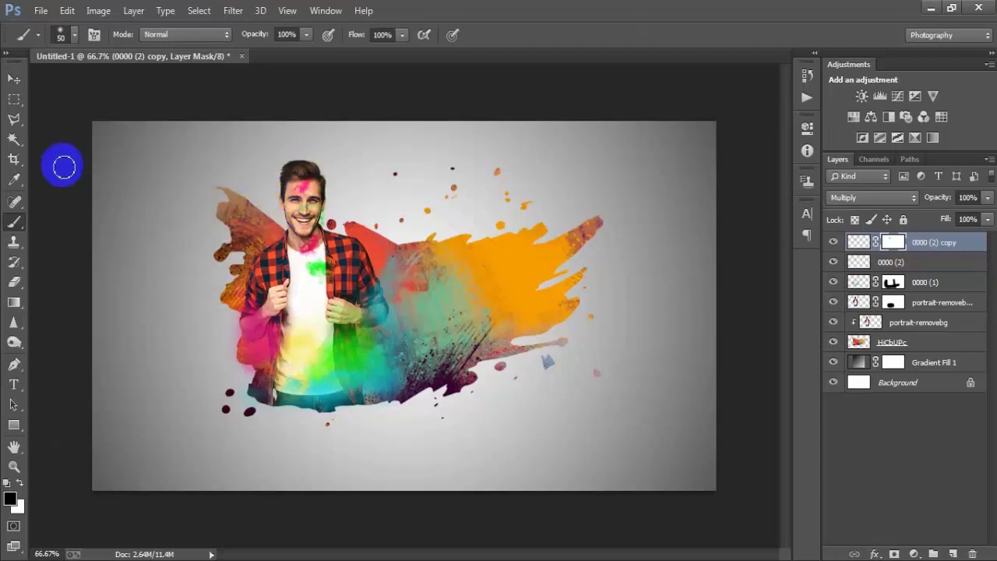
{"action": "left_click", "coordinate": [14, 78]}
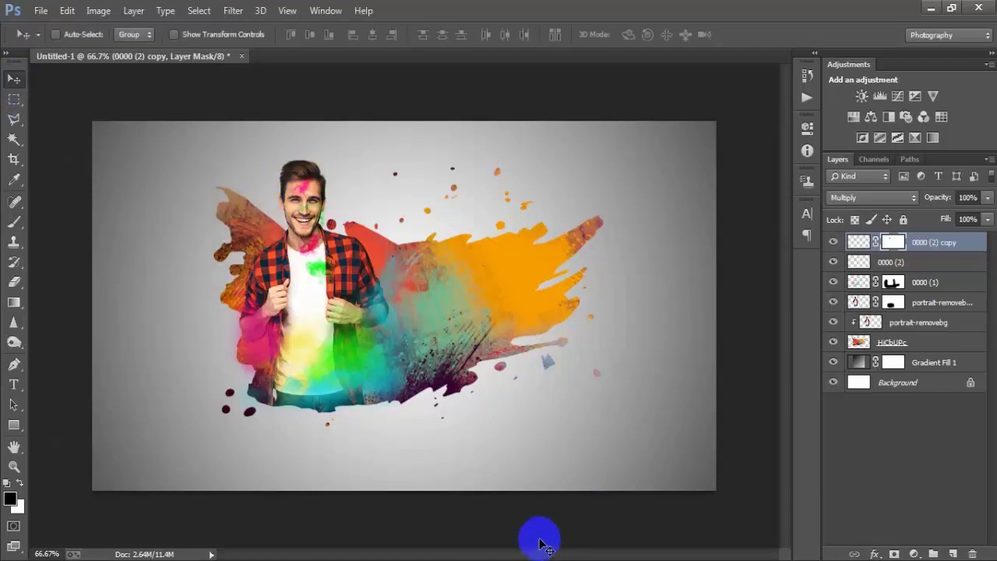
- Place the HOLI logo 0000 (3), scale it to 13.32%, move it right and tilt it −6.2°
{"action": "left_click", "coordinate": [41, 10]}
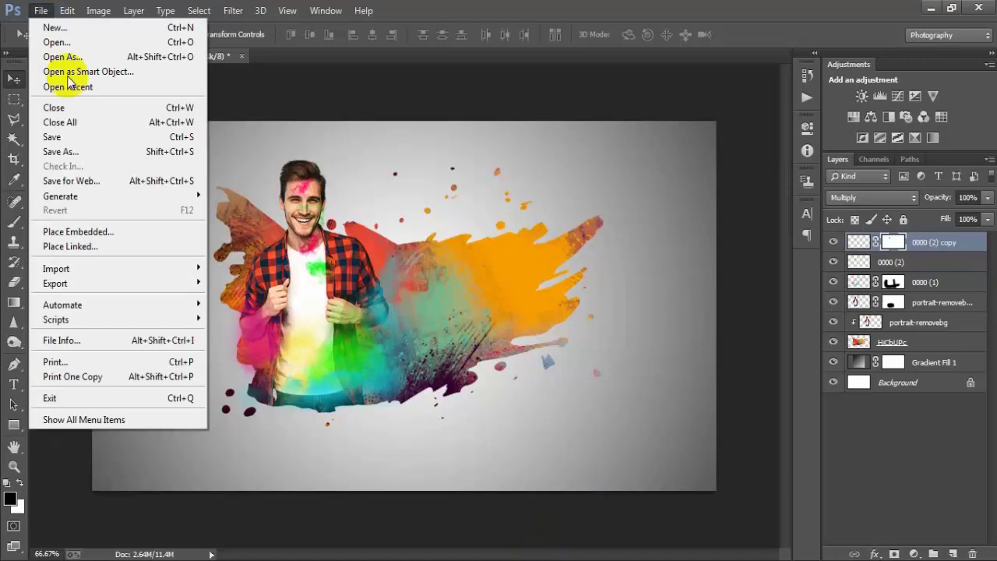
{"action": "left_click", "coordinate": [93, 247]}
{"action": "left_click", "coordinate": [767, 125]}
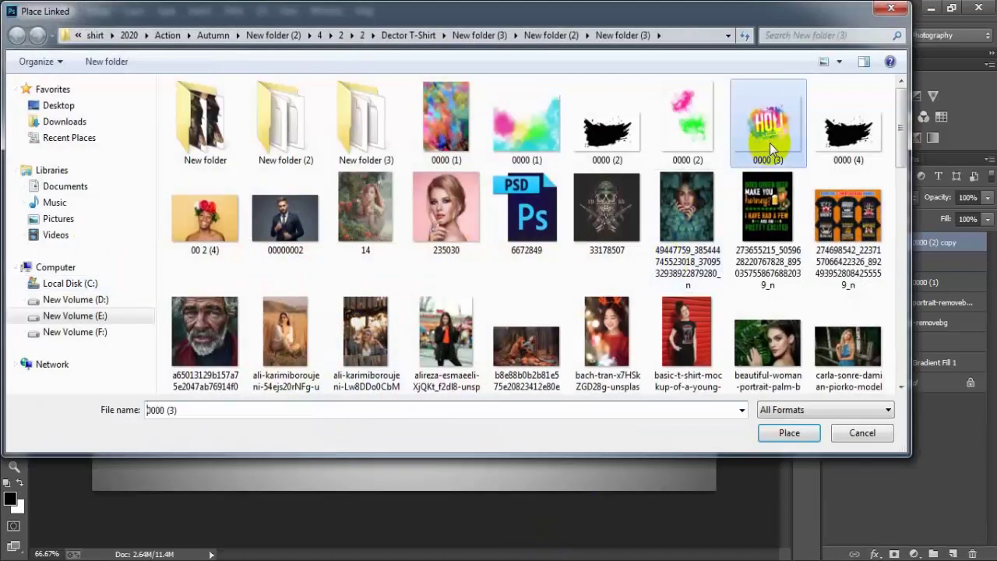
{"action": "left_click", "coordinate": [785, 431]}
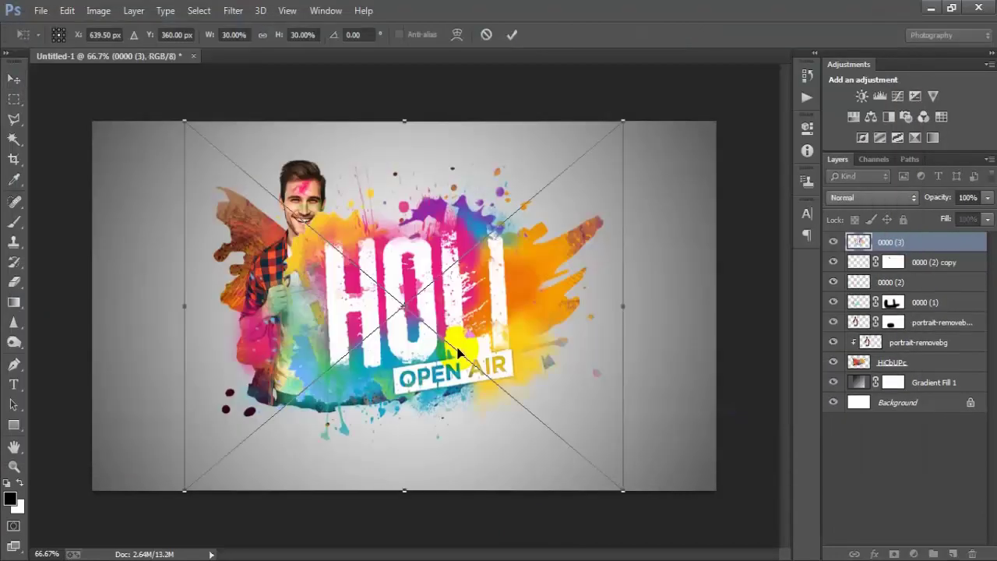
{"action": "mouse_move", "coordinate": [623, 492]}
{"action": "left_mouse_down"}
{"action": "mouse_move", "coordinate": [541, 395]}
{"action": "mouse_move", "coordinate": [513, 396]}
{"action": "left_mouse_up"}
{"action": "left_click_drag", "start_coordinate": [474, 312], "coordinate": [554, 308]}
{"action": "mouse_move", "coordinate": [612, 452]}
{"action": "left_mouse_down"}
{"action": "mouse_move", "coordinate": [614, 398]}
{"action": "mouse_move", "coordinate": [579, 358]}
{"action": "mouse_move", "coordinate": [586, 366]}
{"action": "left_mouse_up"}
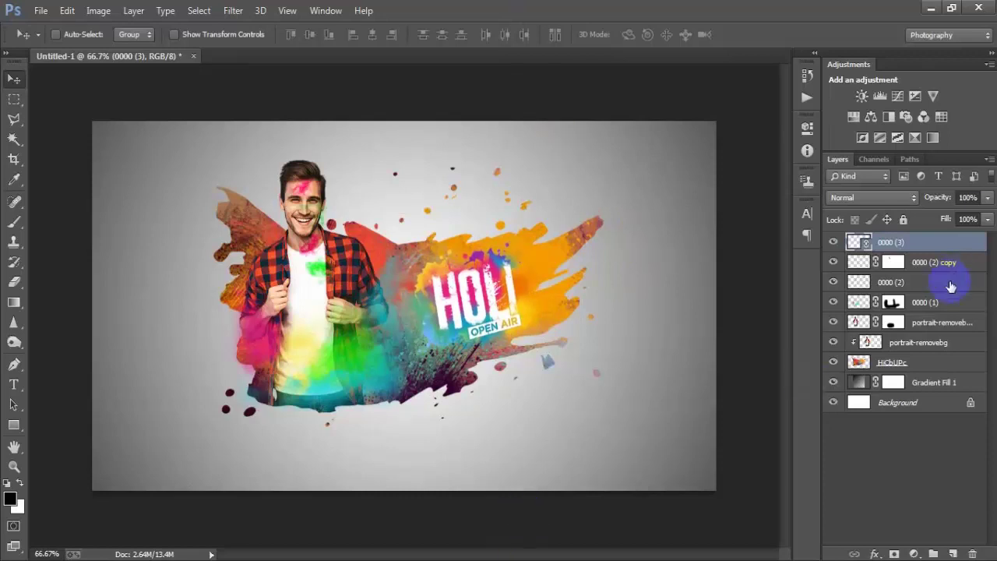
- Group the layers from the top logo down to Gradient Fill 1 into Group 1, then zoom to check
{"action": "left_click", "coordinate": [929, 365], "text": "shift"}
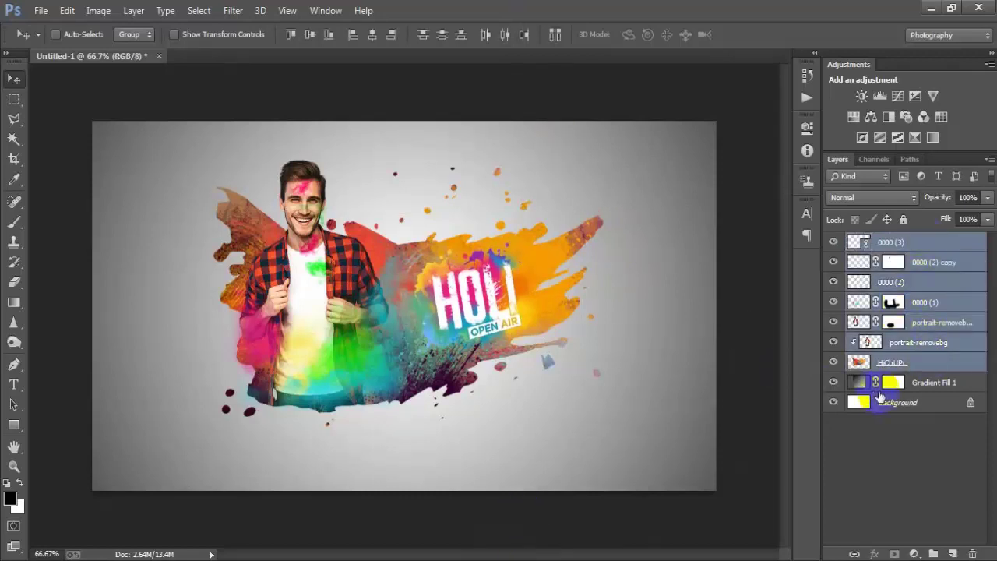
{"action": "left_click", "coordinate": [927, 384], "text": "shift"}
{"action": "key", "text": "ctrl+g"}
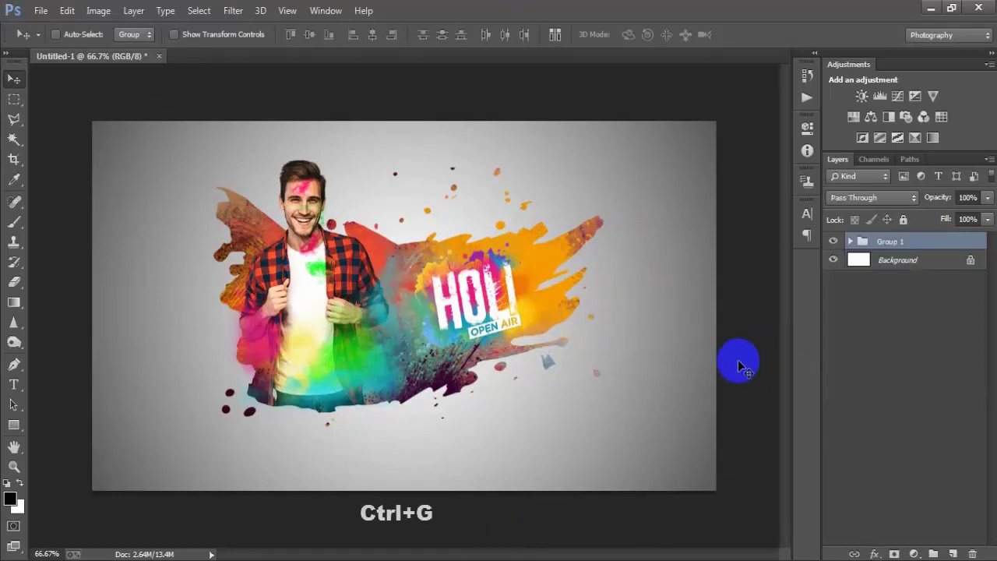
{"action": "key", "text": "ctrl+1"}
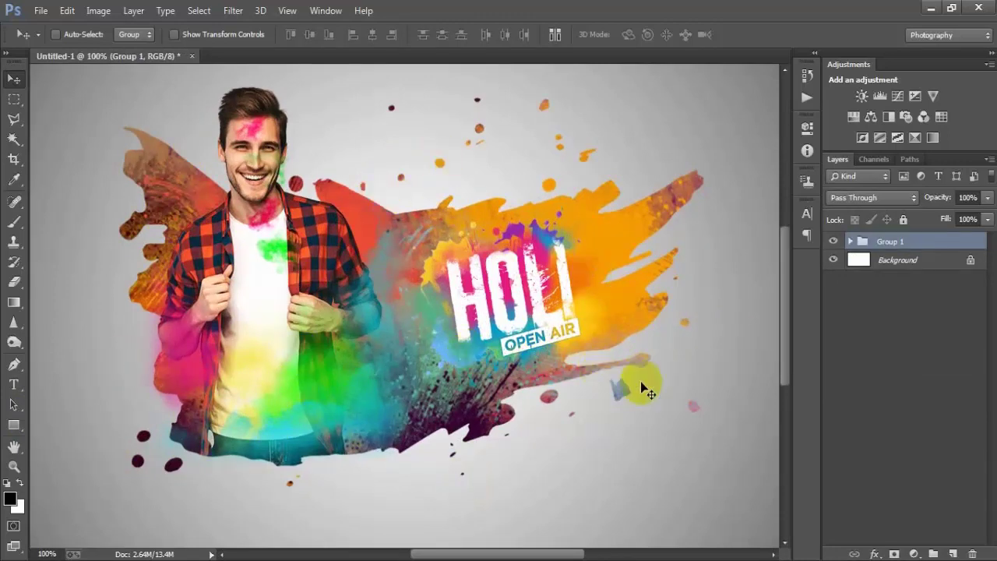
{"action": "key", "text": "ctrl+minus"}
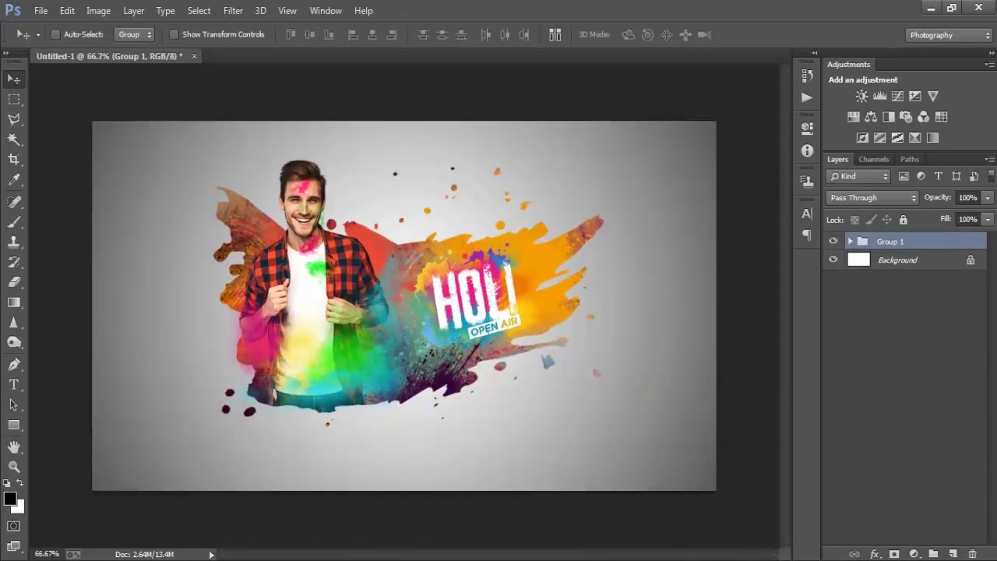